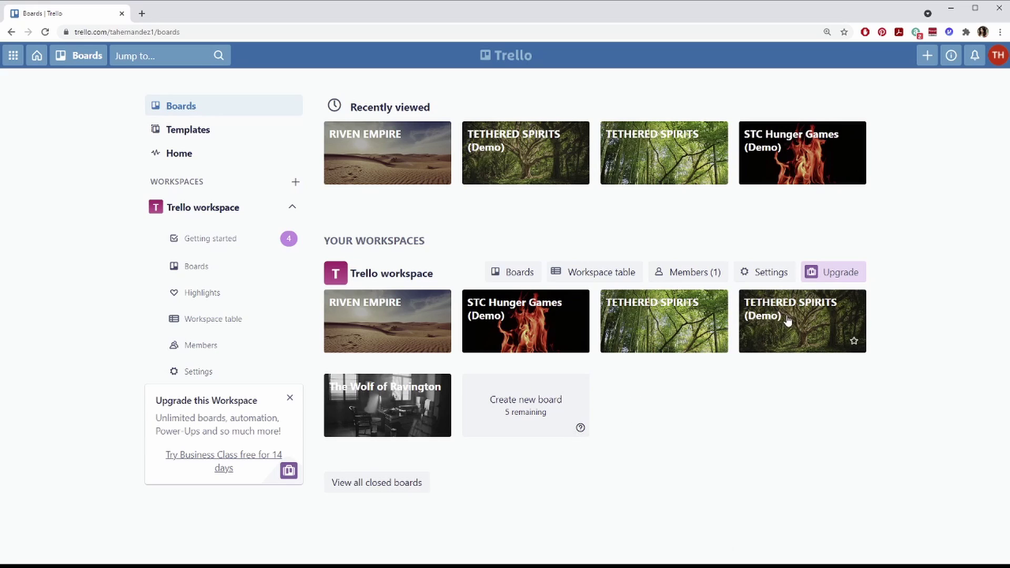
# Open the TETHERED SPIRITS (Demo) board from the workspace, view the list of boards, and select the same board again
pyautogui.click(793, 330)
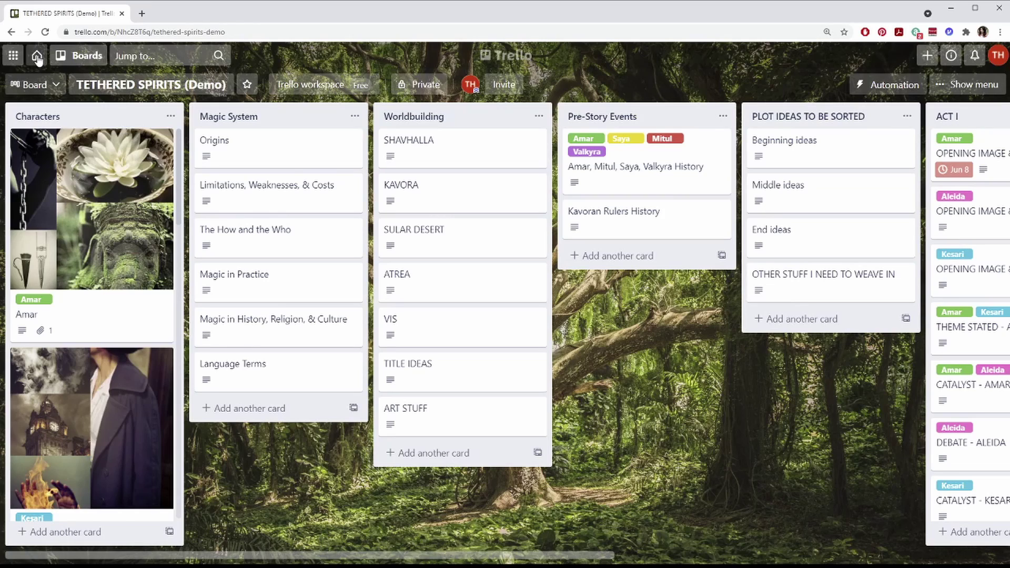
pyautogui.click(72, 62)
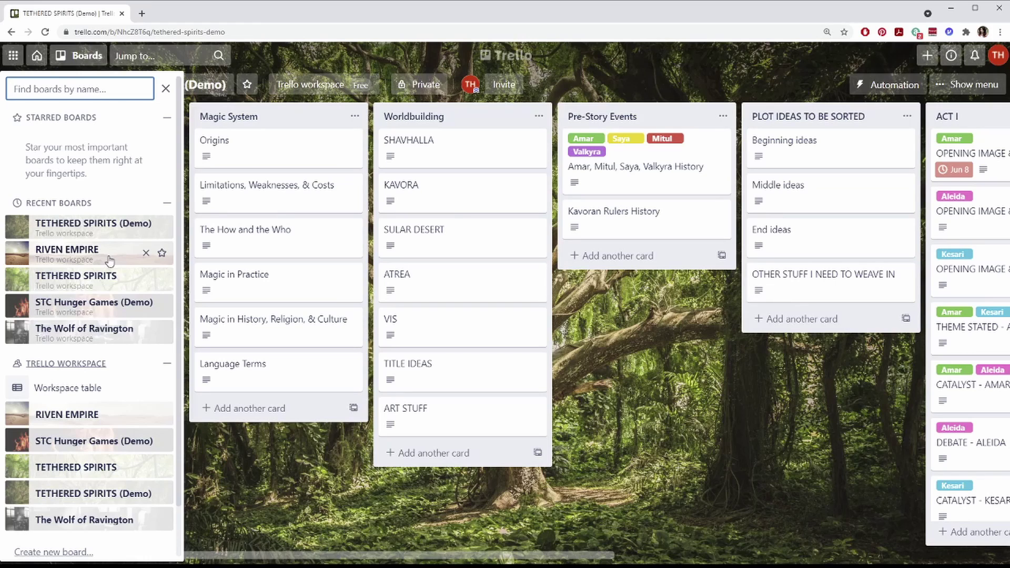
pyautogui.click(92, 226)
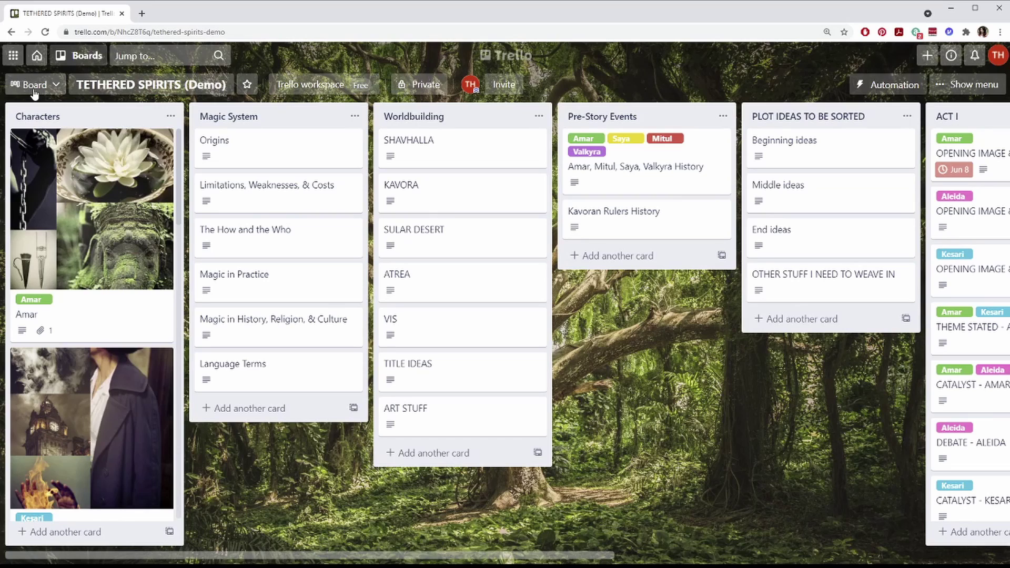
# Rename the board as TETHERED SPIRITS (DEMO)
pyautogui.click(141, 86)
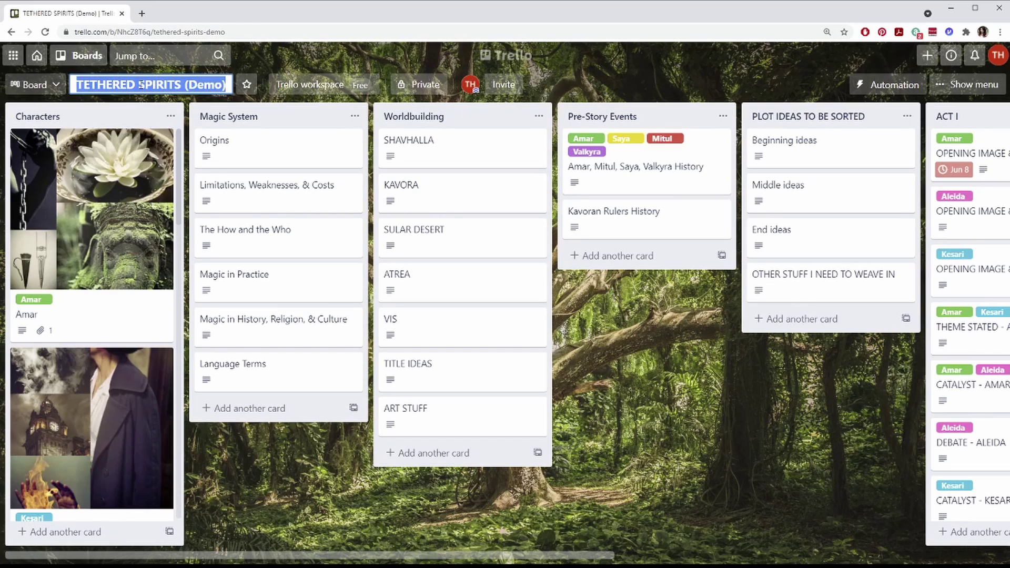
pyautogui.write('T')
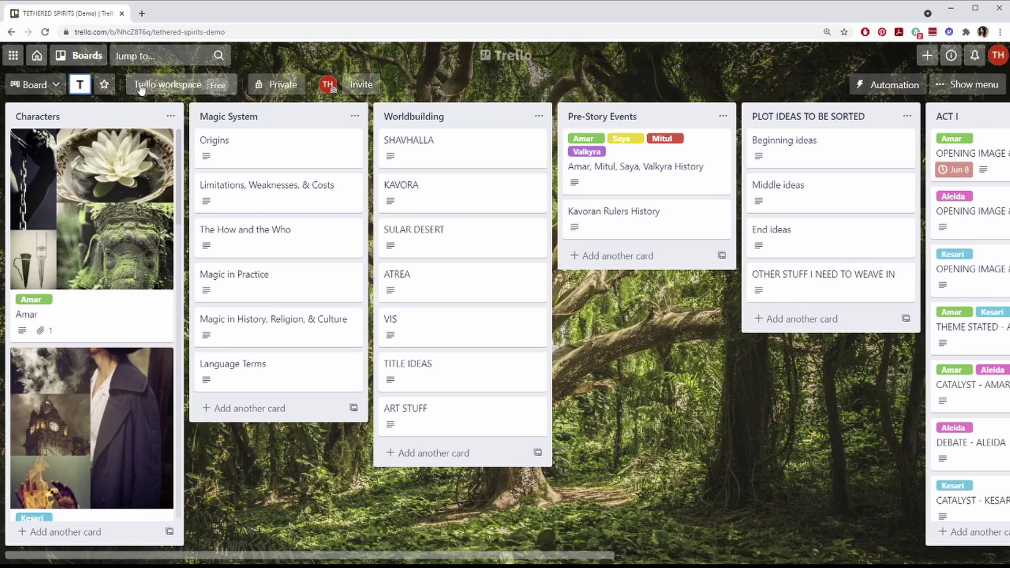
pyautogui.write('ETHERED')
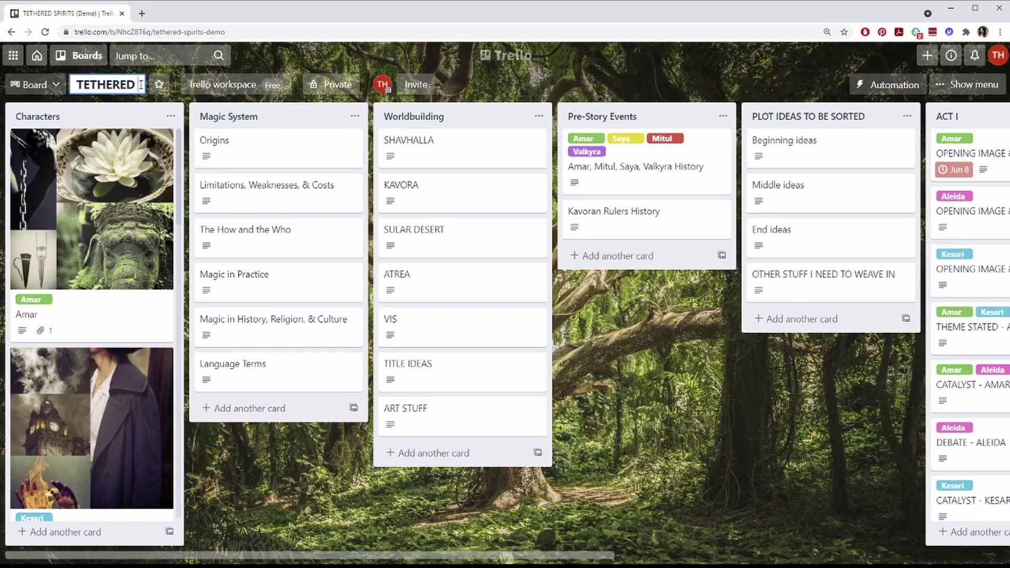
pyautogui.write(' SPIRITS (DEMO)')
pyautogui.press('Return')
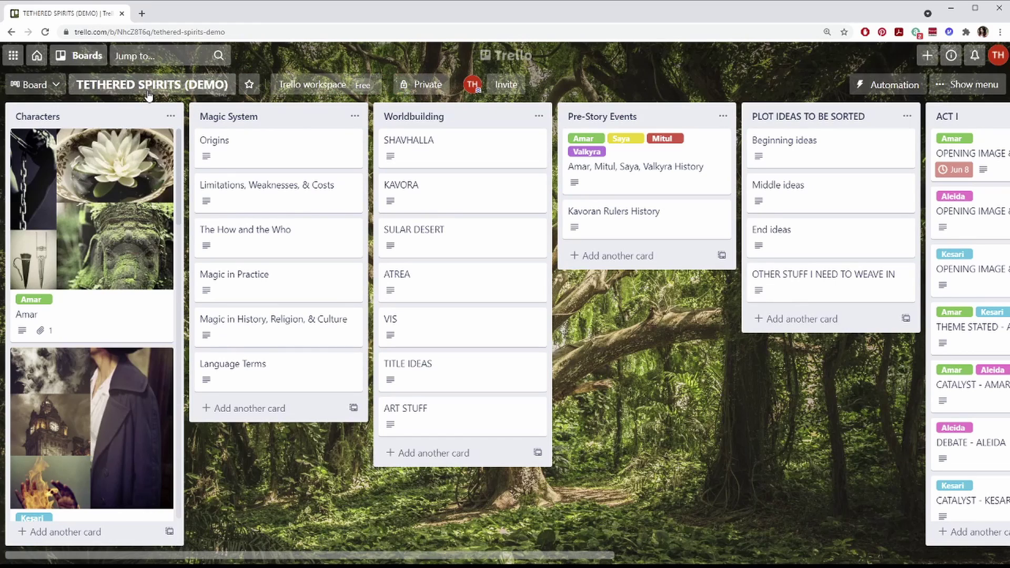
# Choose Private as the board's visibility and look over the options for inviting people to the board
pyautogui.click(249, 86)
pyautogui.click(429, 89)
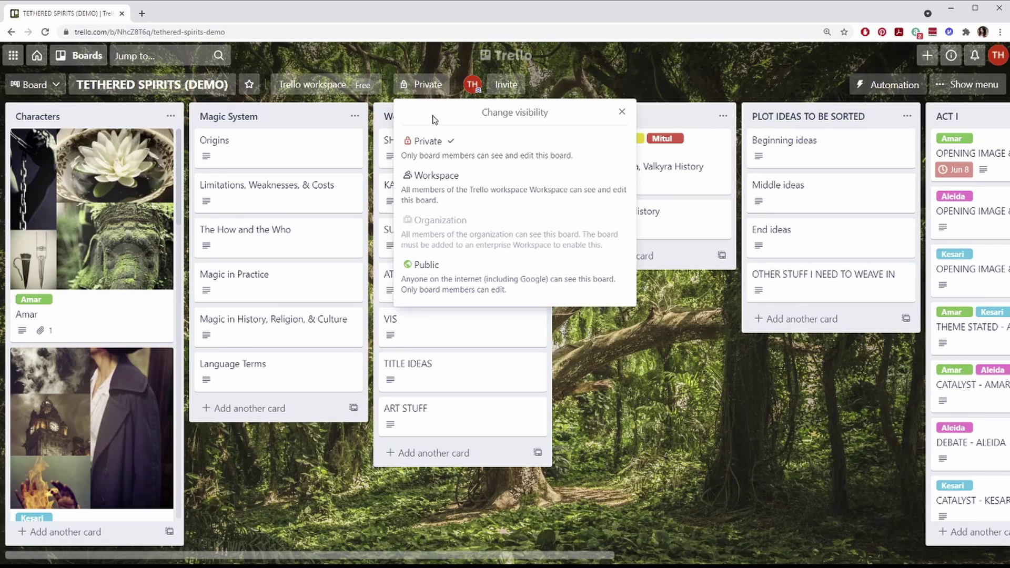
pyautogui.click(457, 143)
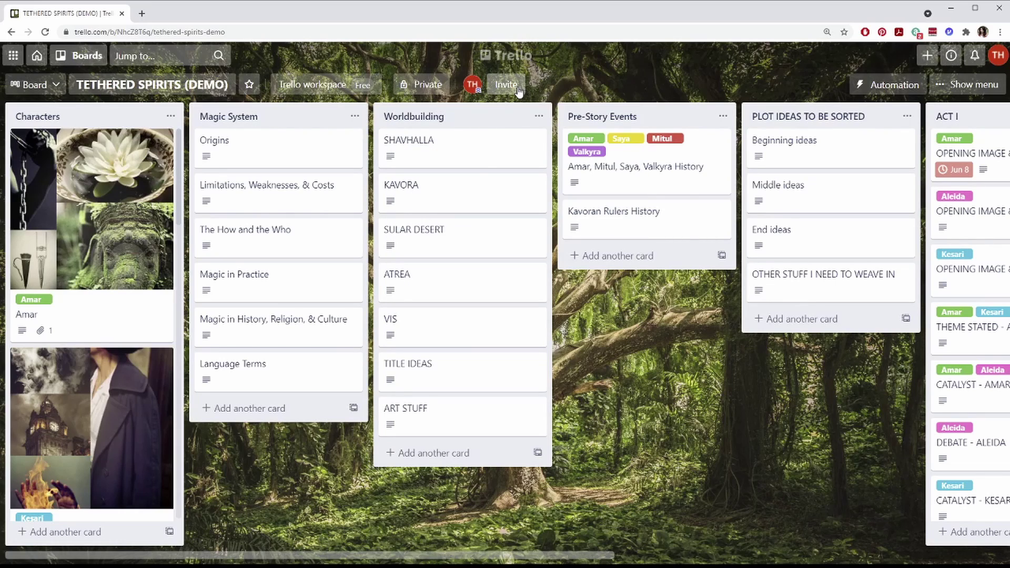
pyautogui.click(518, 90)
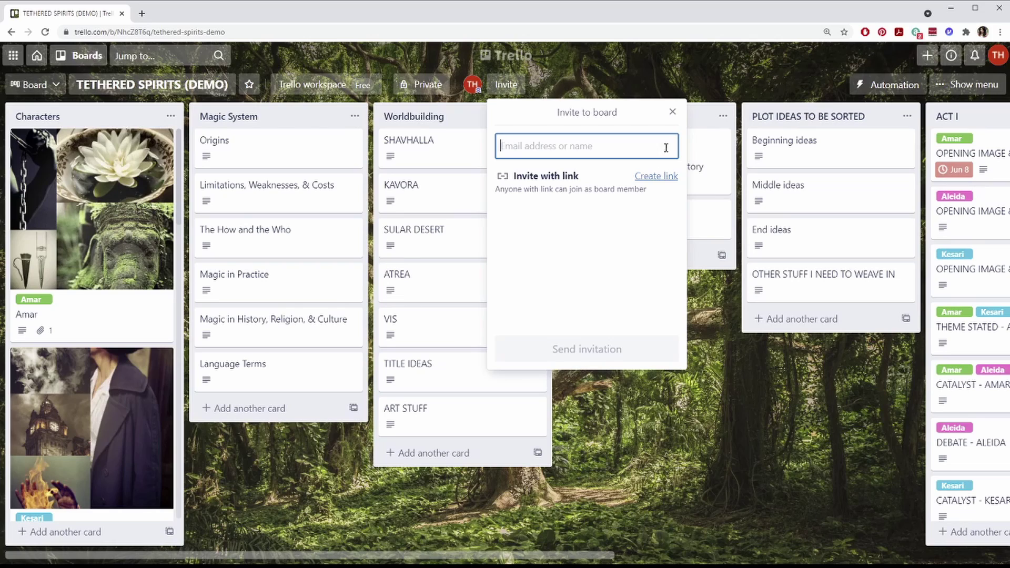
pyautogui.click(673, 113)
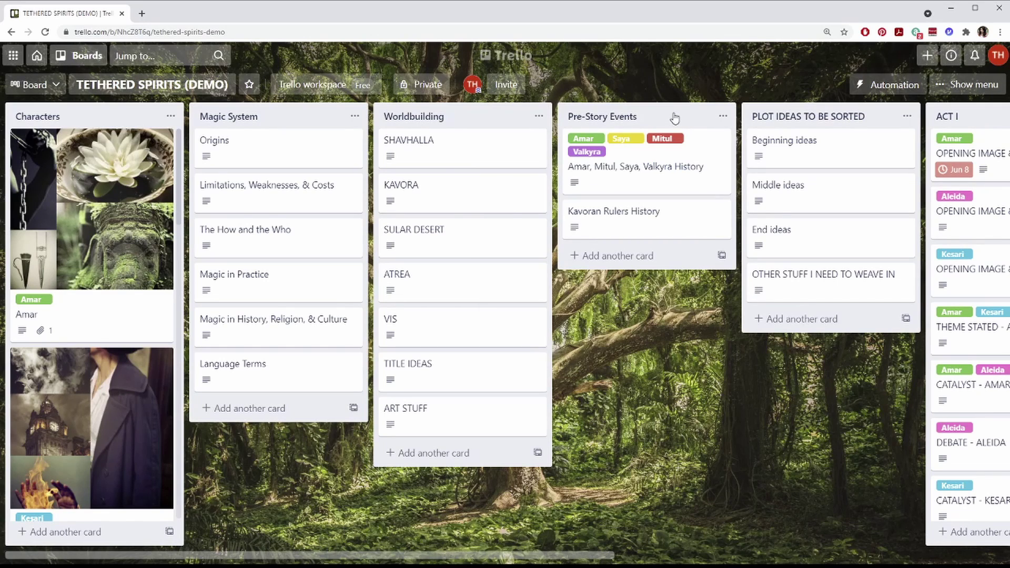
# Search the Unsplash background photos for "forest" and apply a dark woodland photo with a leaf-covered floor to the board
pyautogui.click(968, 84)
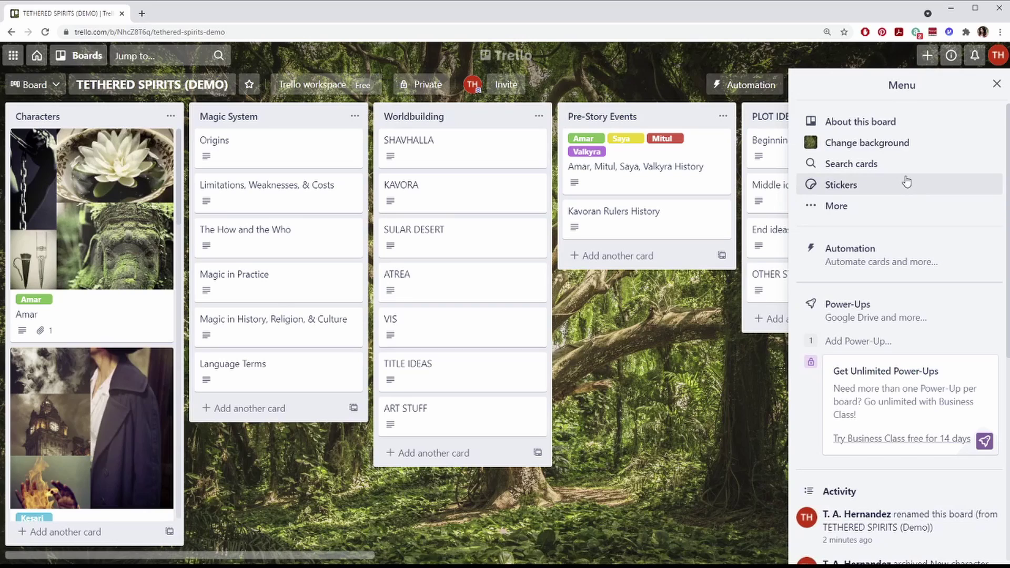
pyautogui.click(908, 147)
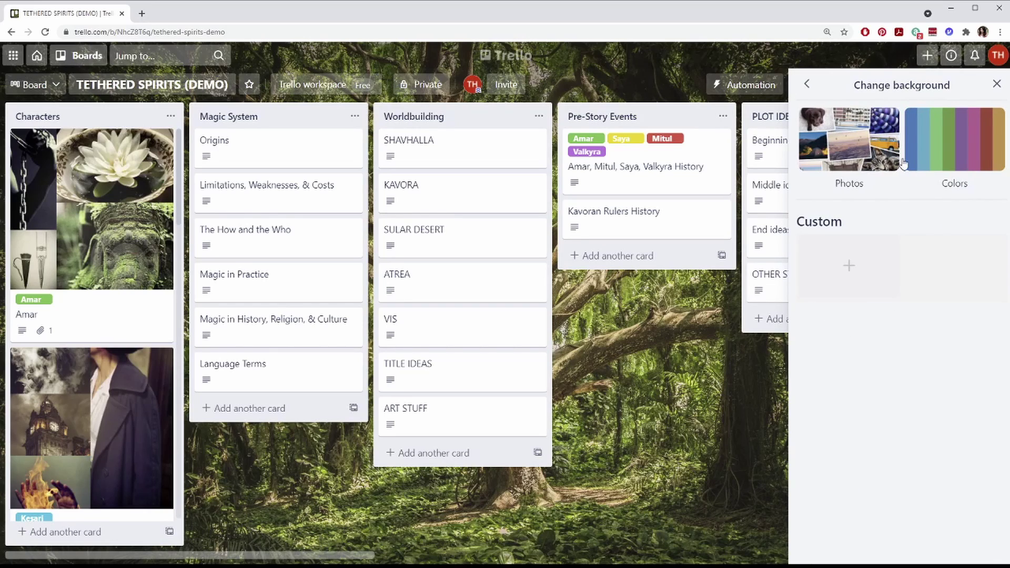
pyautogui.click(857, 167)
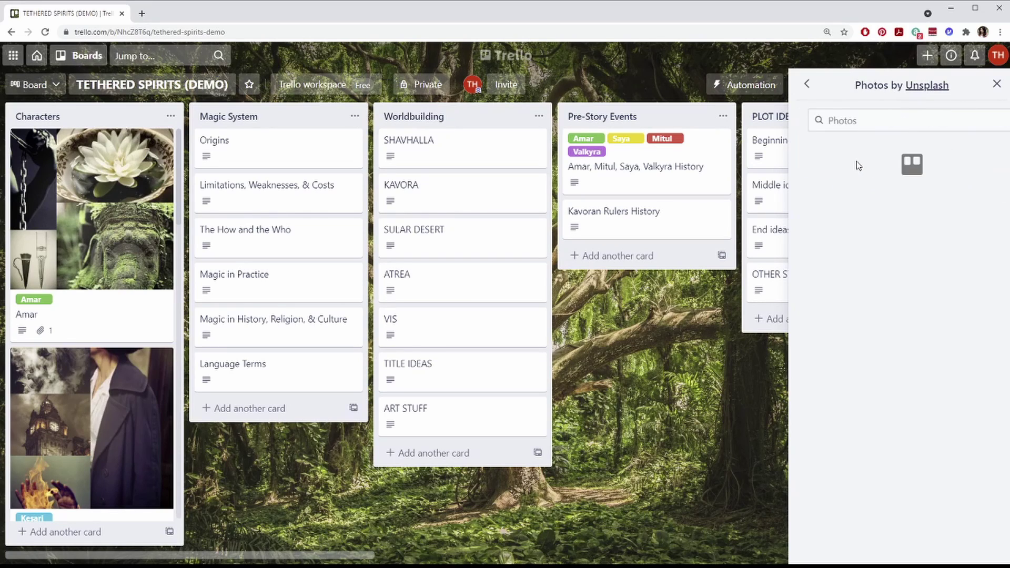
pyautogui.click(871, 114)
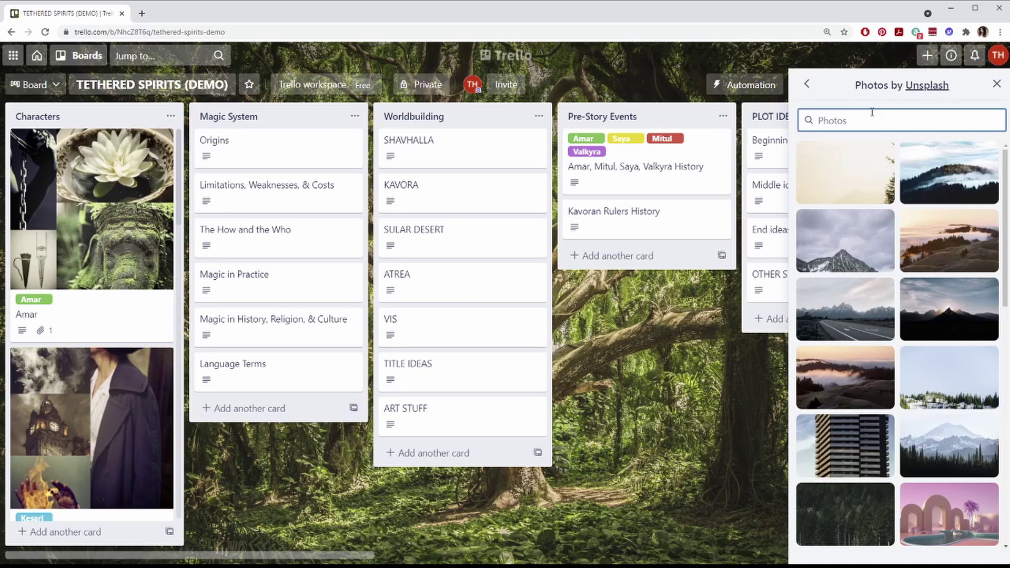
pyautogui.write('forest')
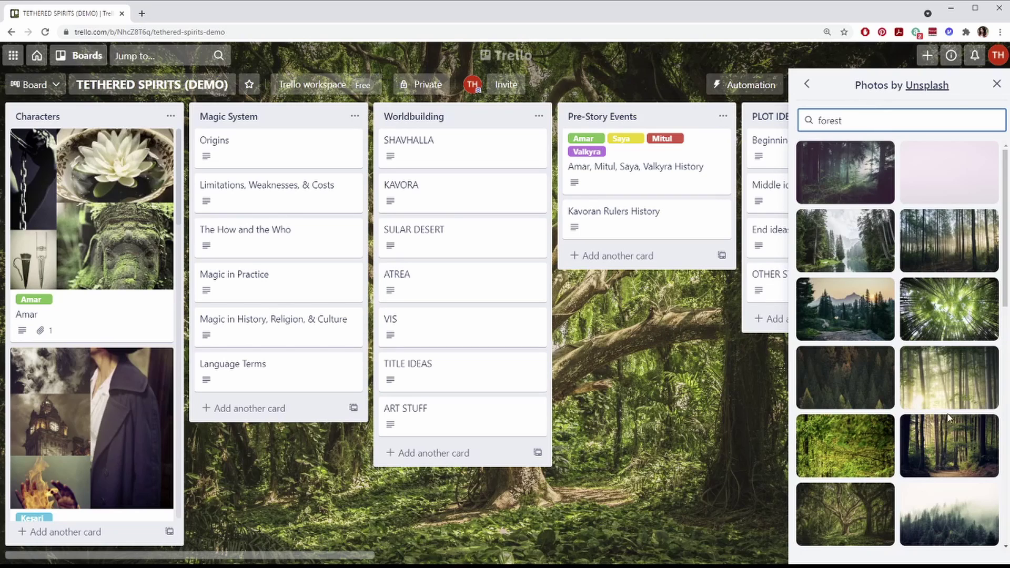
pyautogui.scroll(-4, 941, 420)
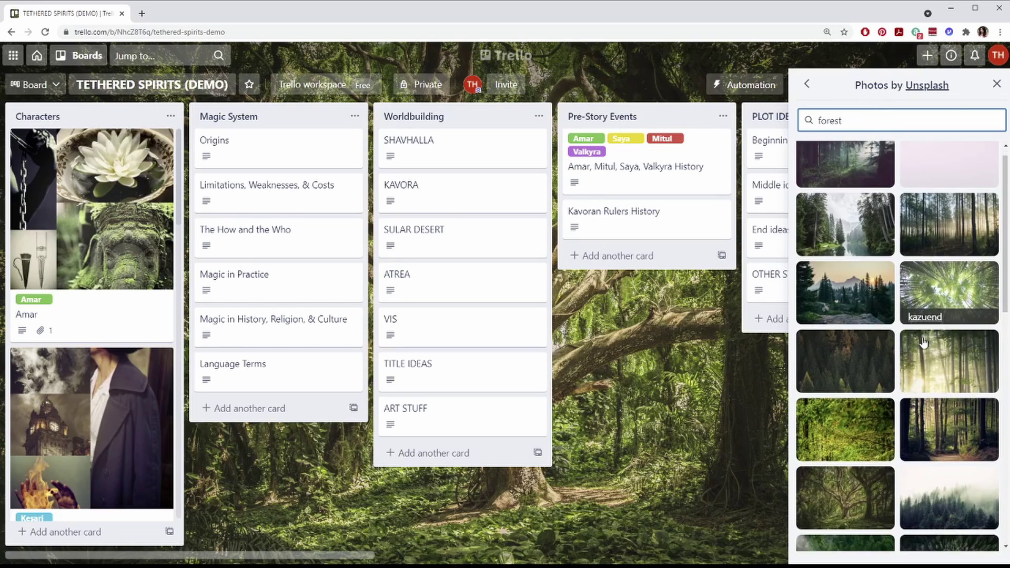
pyautogui.click(953, 444)
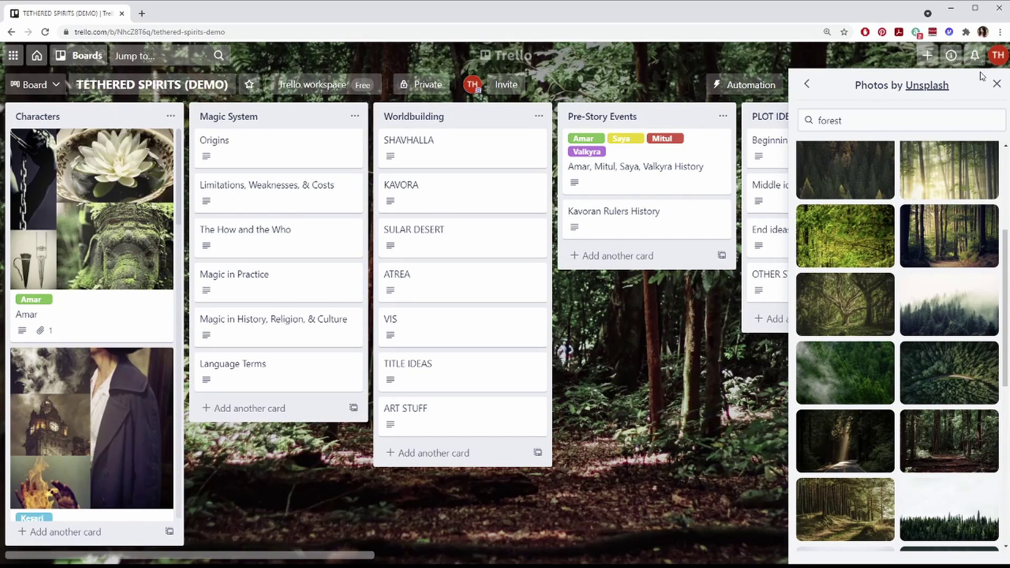
pyautogui.click(995, 84)
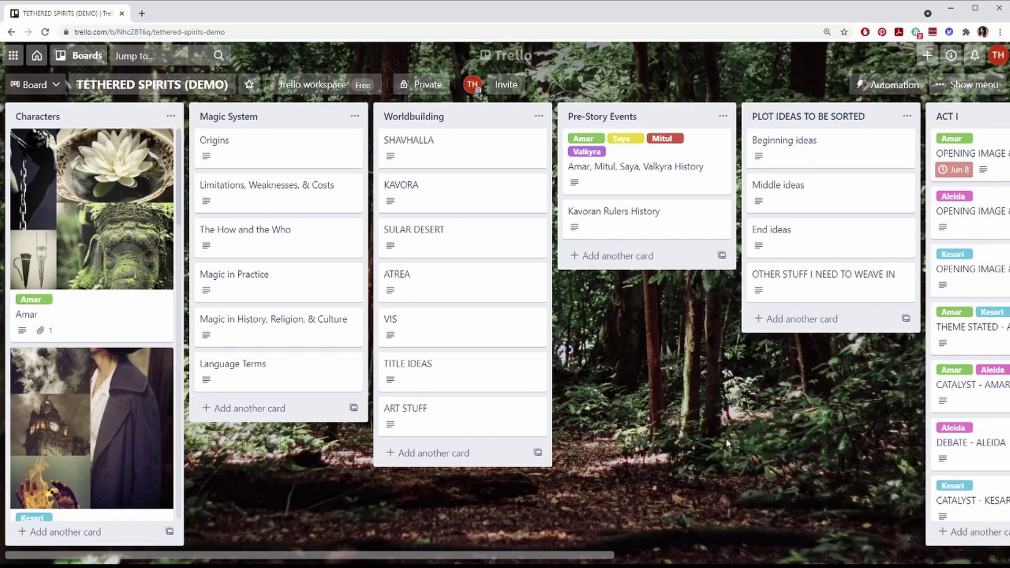
# Browse the default Unsplash photos available as board backgrounds without choosing one
pyautogui.press('w')
pyautogui.click(806, 84)
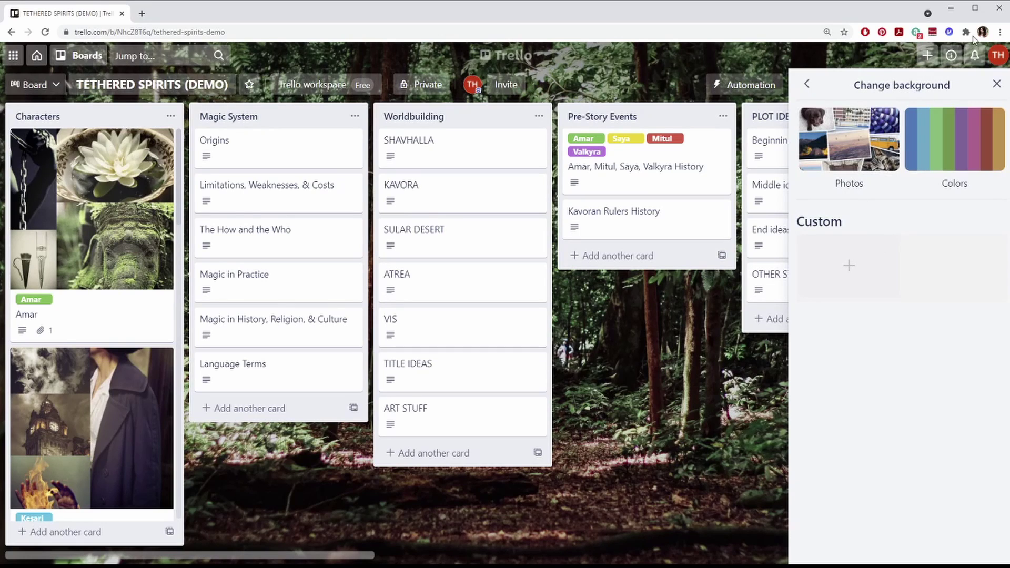
pyautogui.click(871, 154)
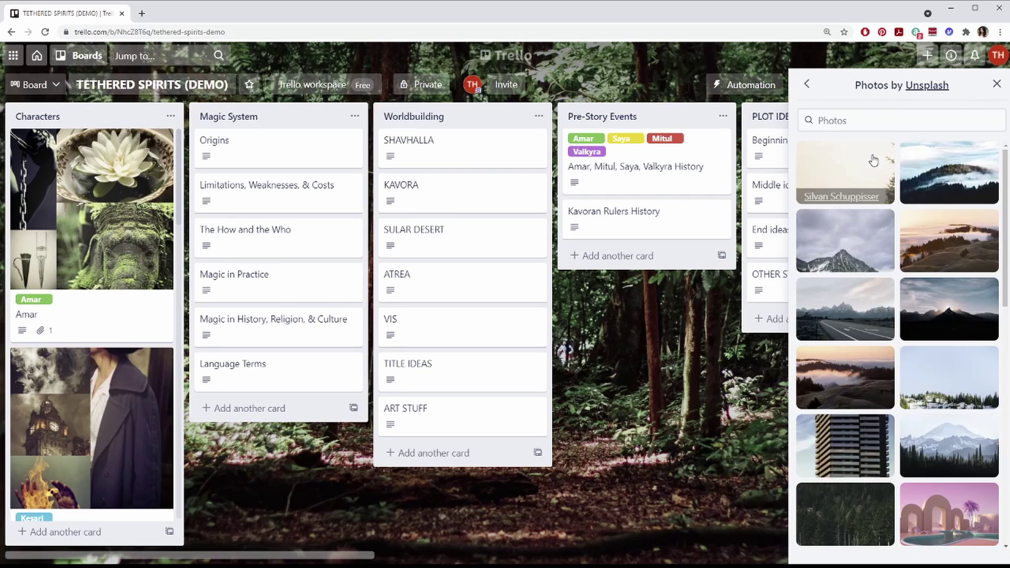
pyautogui.scroll(-10, 858, 328)
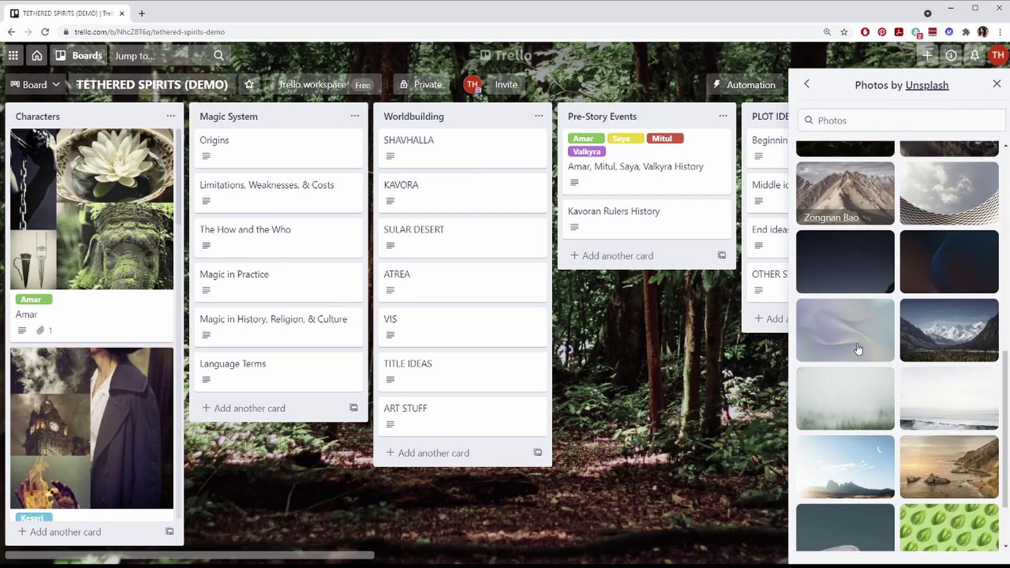
pyautogui.click(807, 86)
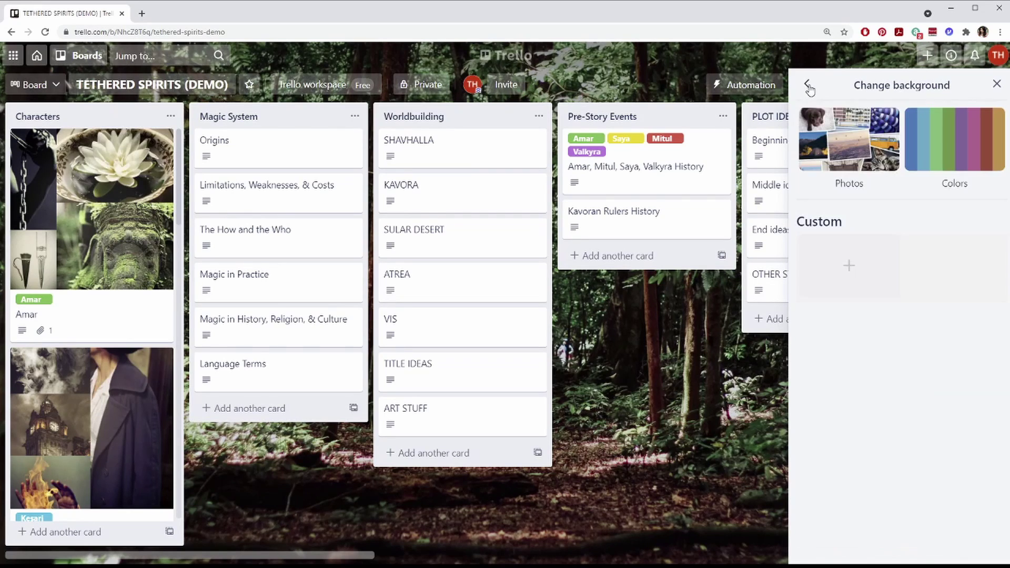
pyautogui.click(994, 85)
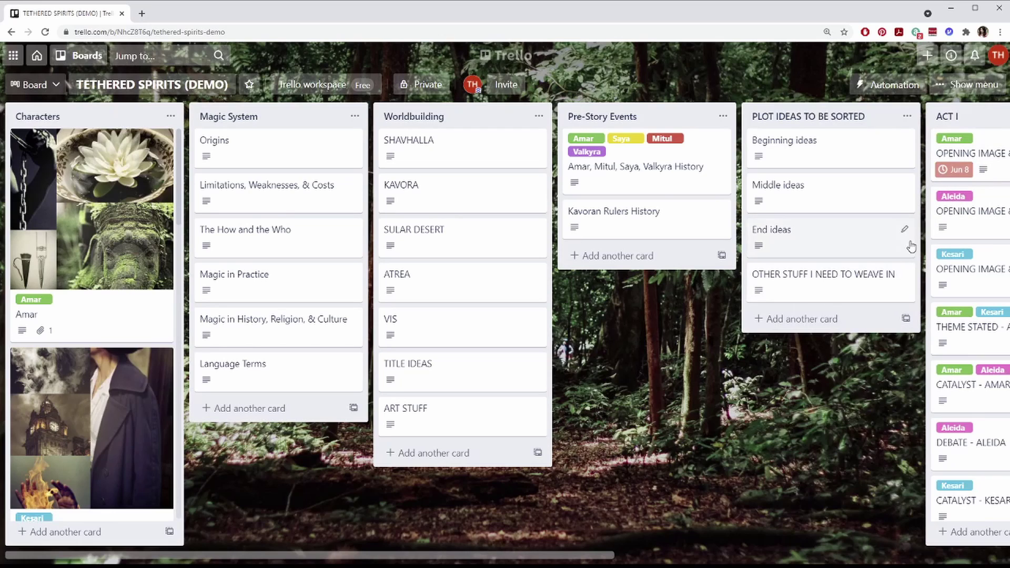
# Change the board background to the solid dark green color
pyautogui.click(973, 84)
pyautogui.click(943, 156)
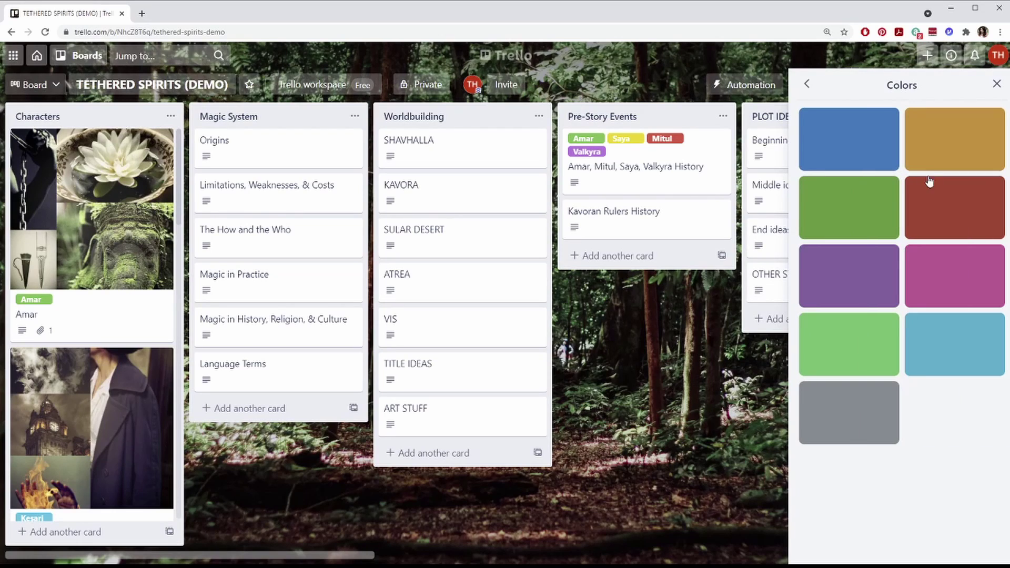
pyautogui.click(868, 211)
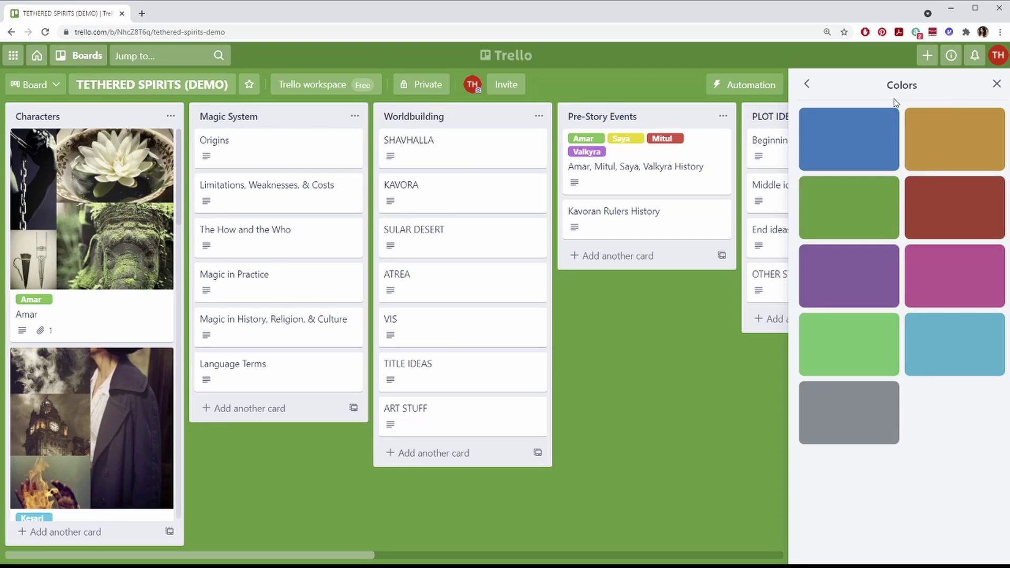
# Search the Unsplash photos for "forest" again and set the first result, a misty forest clearing, as the board background
pyautogui.click(807, 84)
pyautogui.click(848, 145)
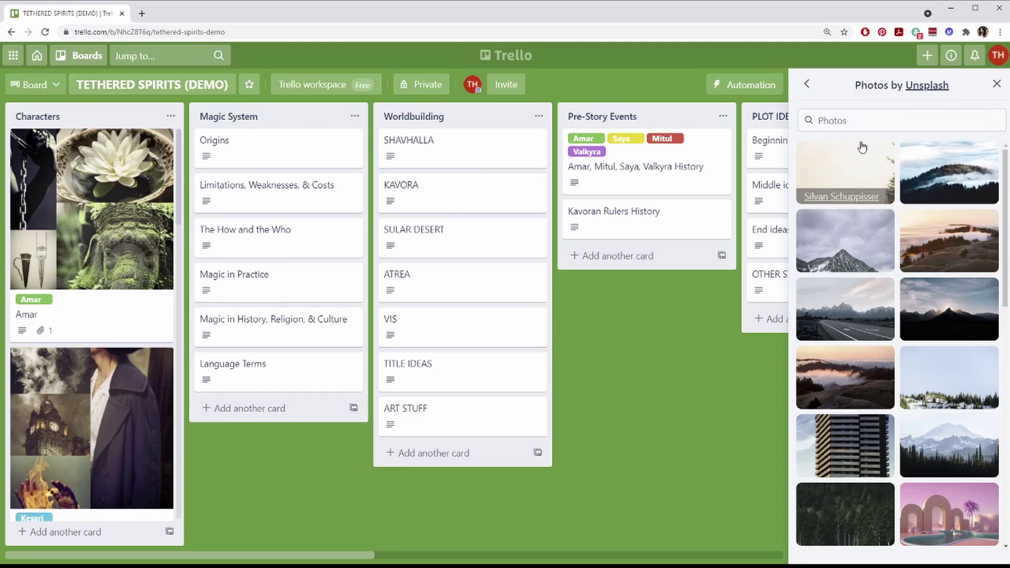
pyautogui.scroll(-2, 875, 361)
pyautogui.click(838, 120)
pyautogui.write('forest')
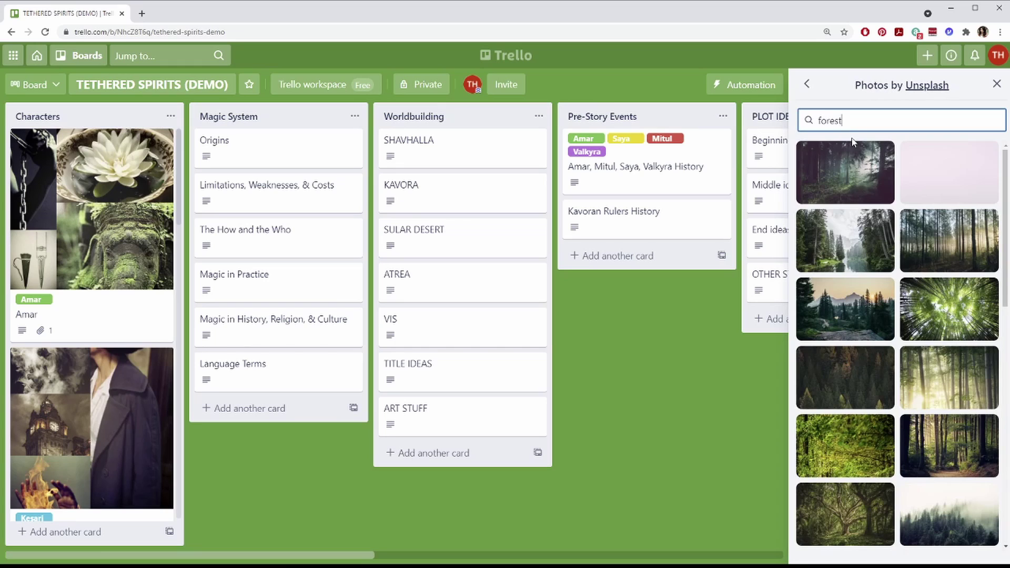
pyautogui.click(845, 172)
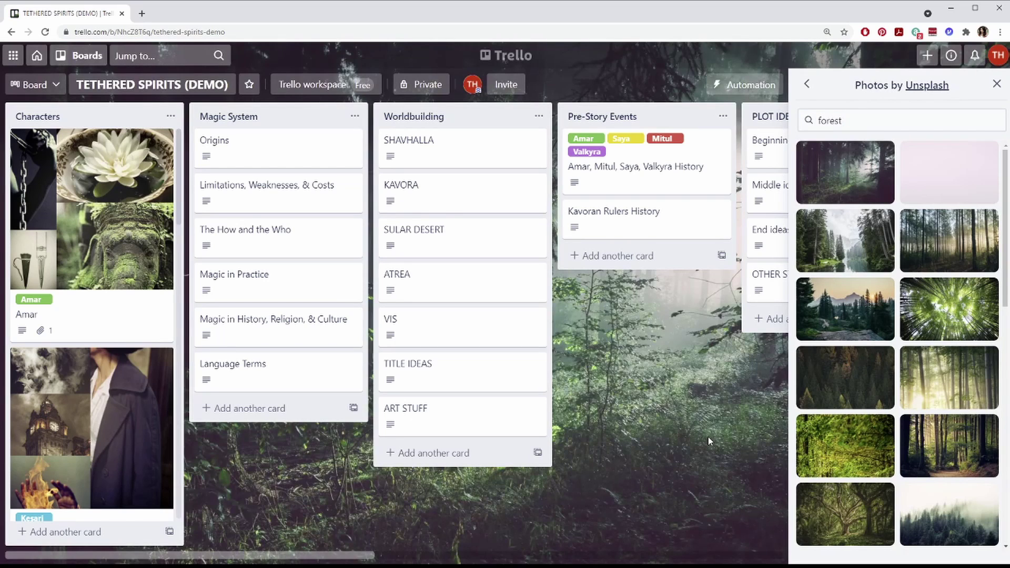
pyautogui.click(709, 443)
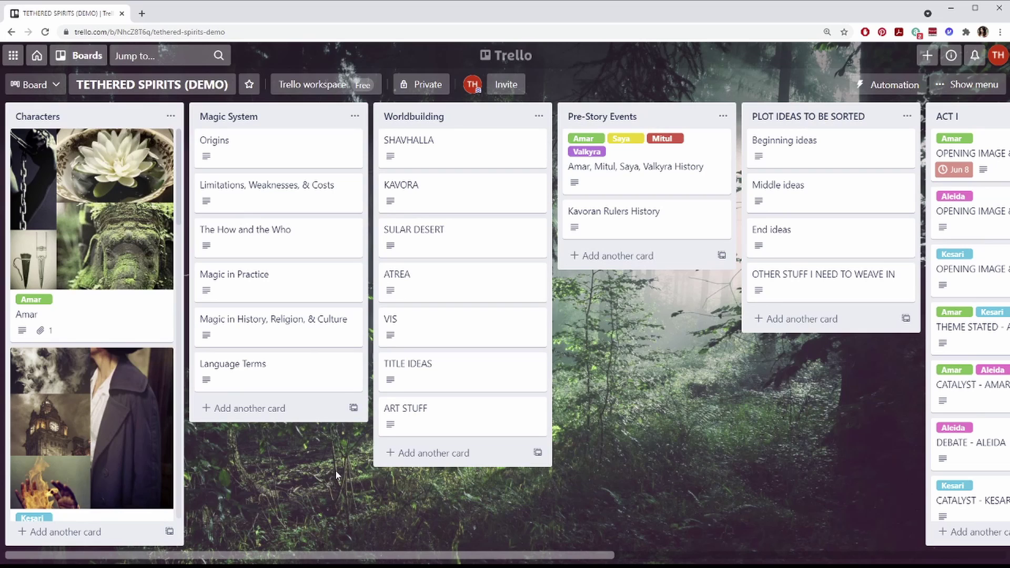
# Add a new list named "Title" after the ACT III list
pyautogui.moveTo(379, 556); pyautogui.dragTo(802, 554)
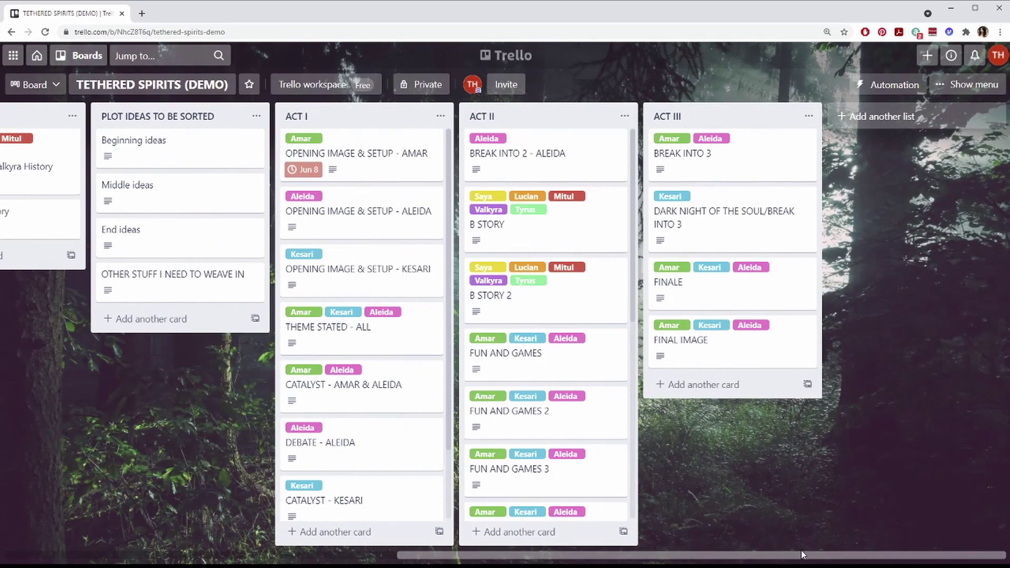
pyautogui.click(889, 122)
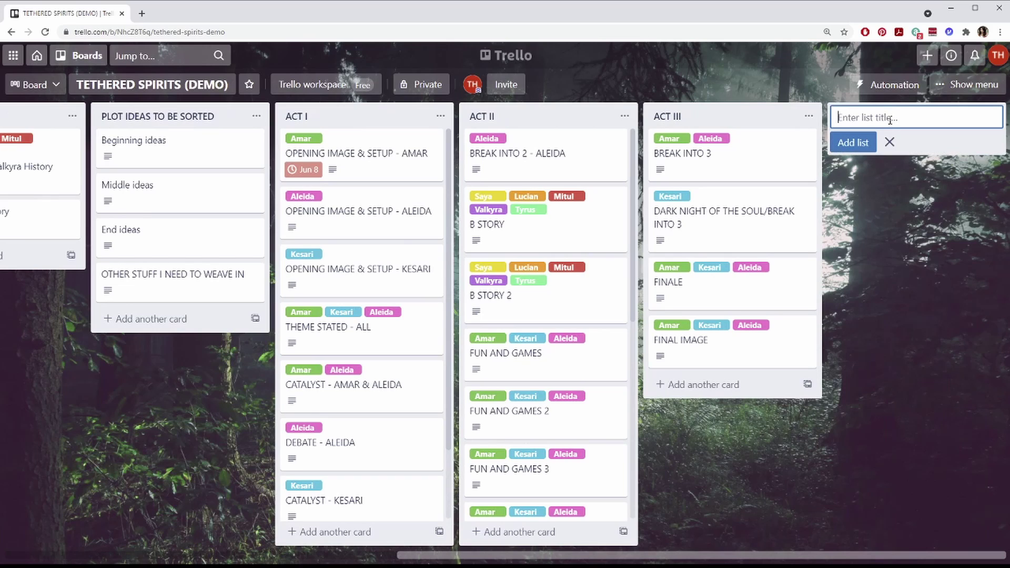
pyautogui.write('Title')
pyautogui.click(856, 143)
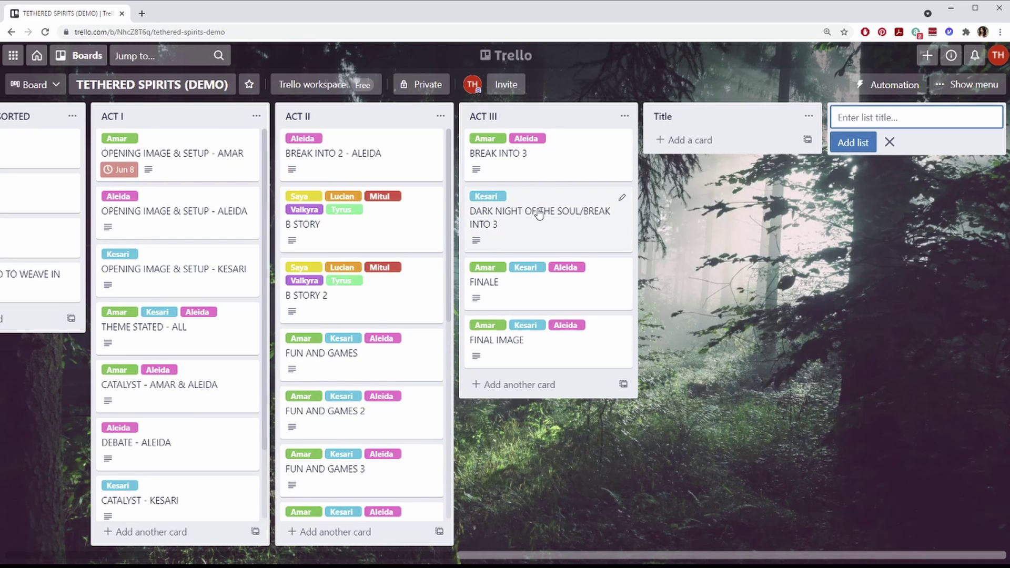
pyautogui.moveTo(669, 555); pyautogui.dragTo(198, 543)
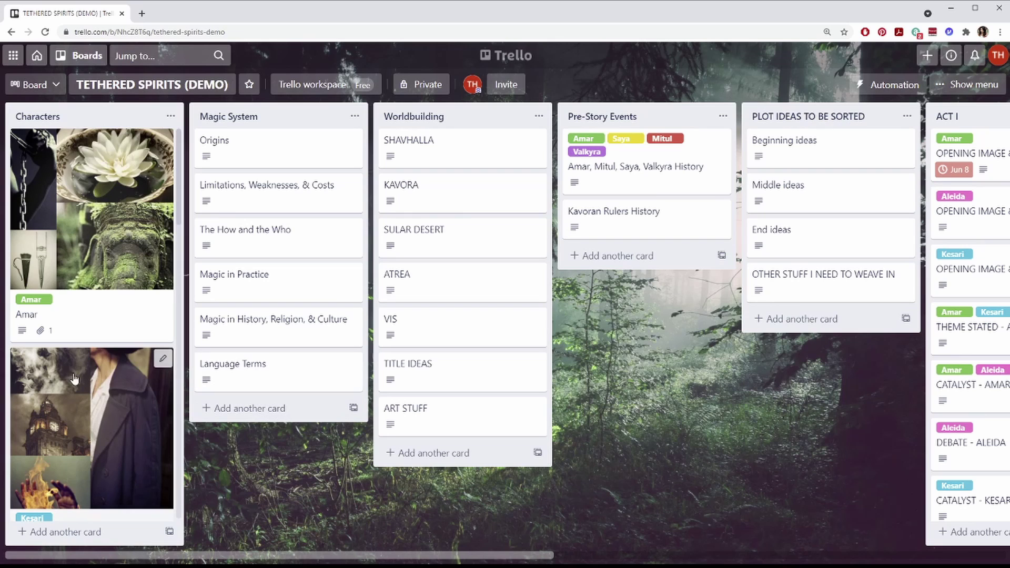
pyautogui.moveTo(274, 555); pyautogui.dragTo(654, 540)
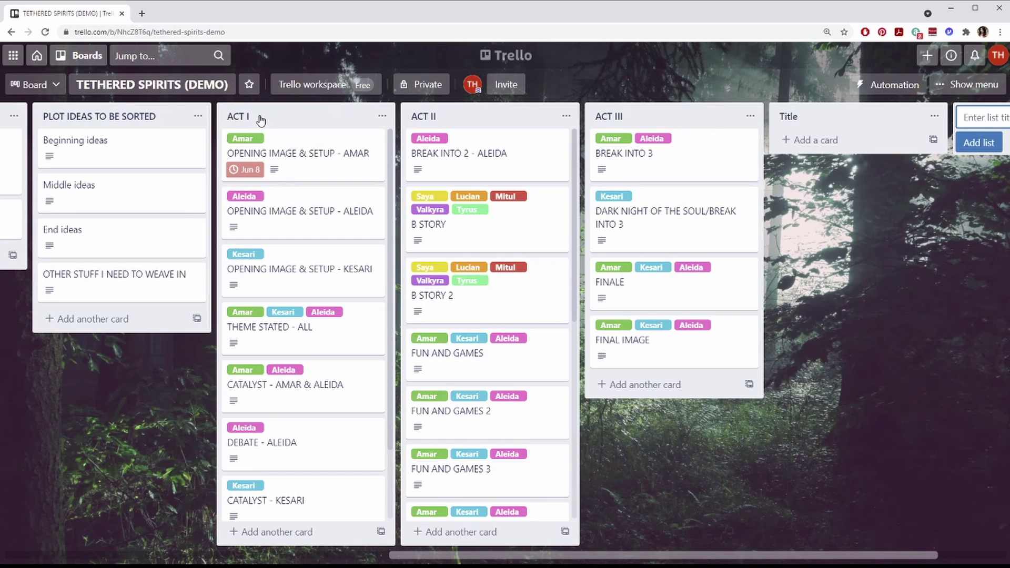
# Archive the "Title" list that follows ACT III
pyautogui.hscroll(1, 266, 118)
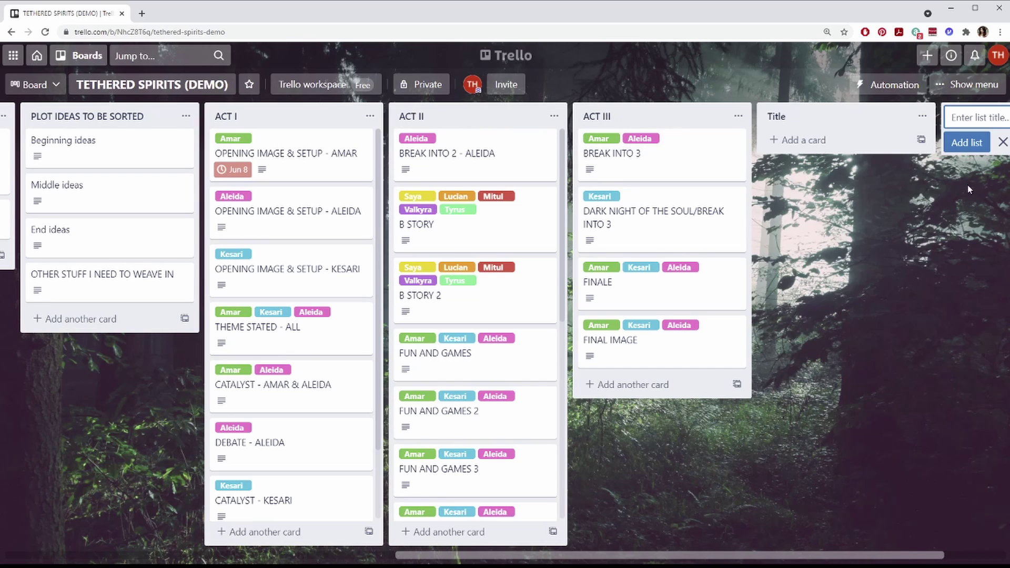
pyautogui.click(923, 120)
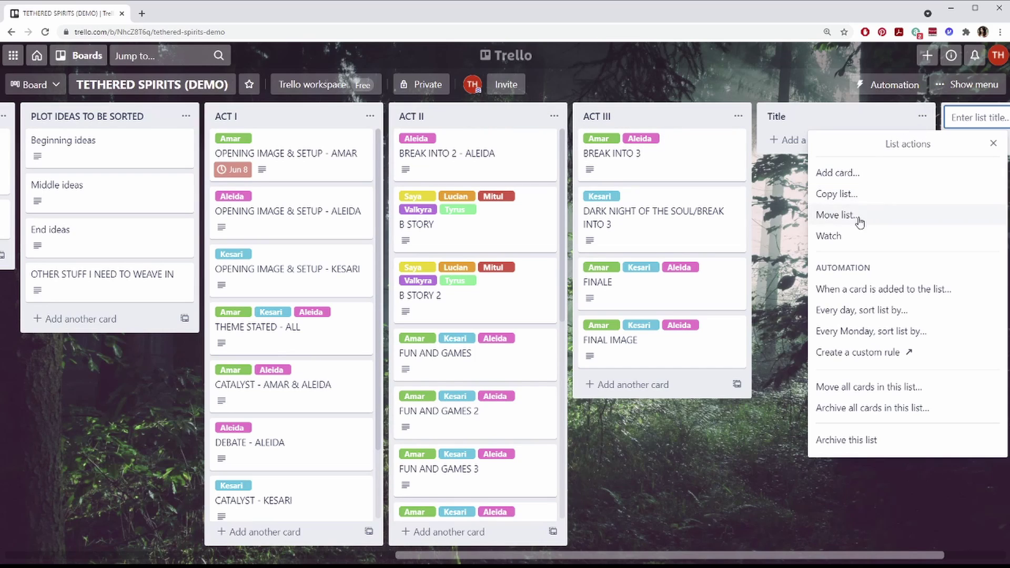
pyautogui.click(875, 447)
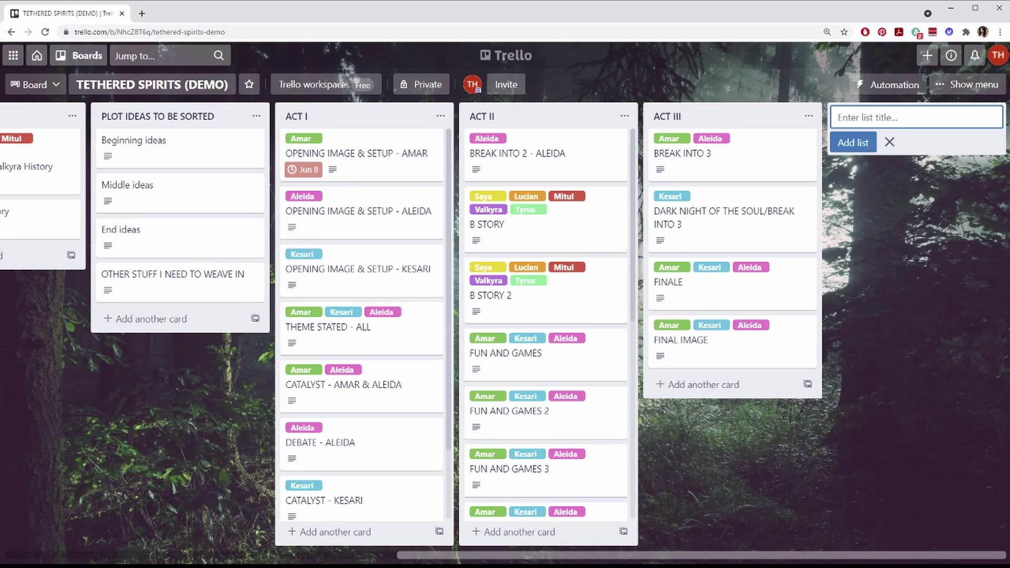
# Add a card titled "New character" at the end of the Characters list
pyautogui.moveTo(703, 559); pyautogui.dragTo(316, 556)
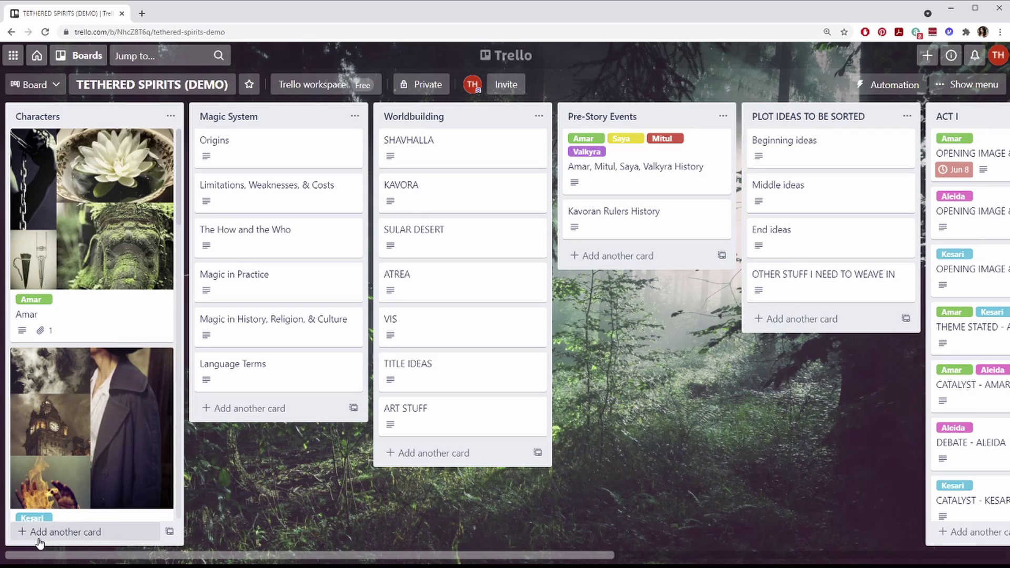
pyautogui.click(66, 533)
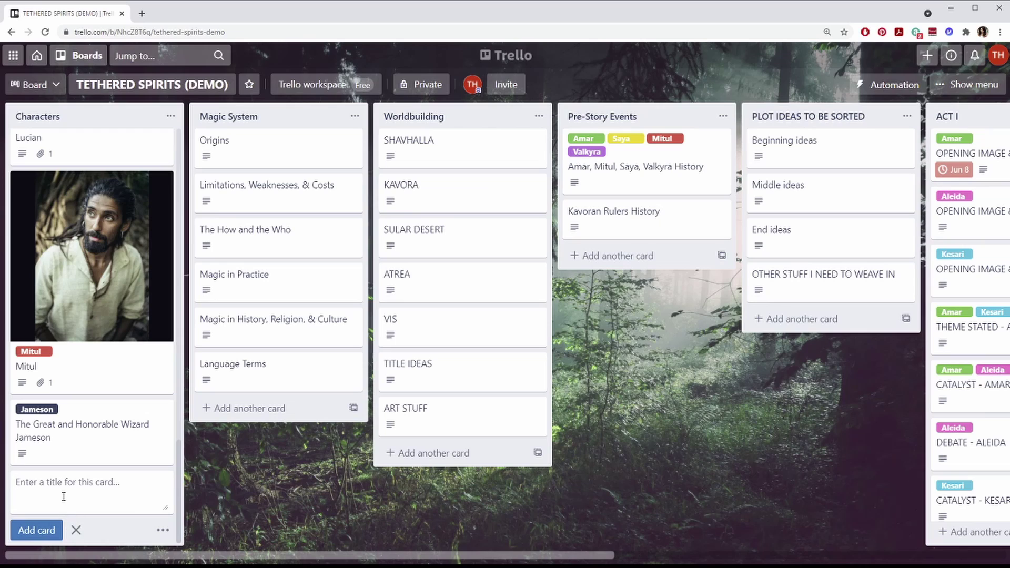
pyautogui.write('New character')
pyautogui.press('Return')
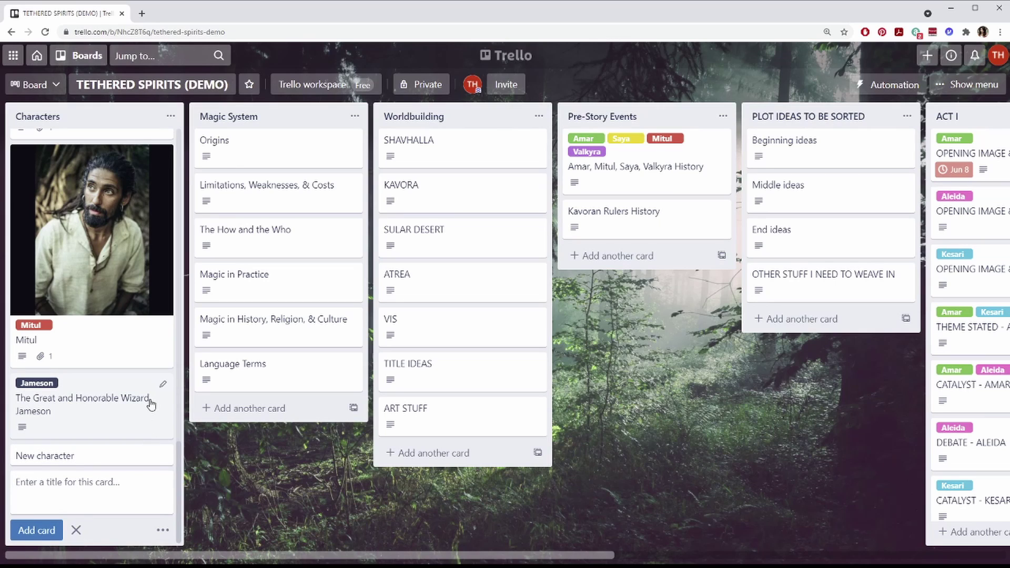
# Look at the labels available for the Saya card in the Characters list and at the form for creating a new label
pyautogui.scroll(1, 151, 404)
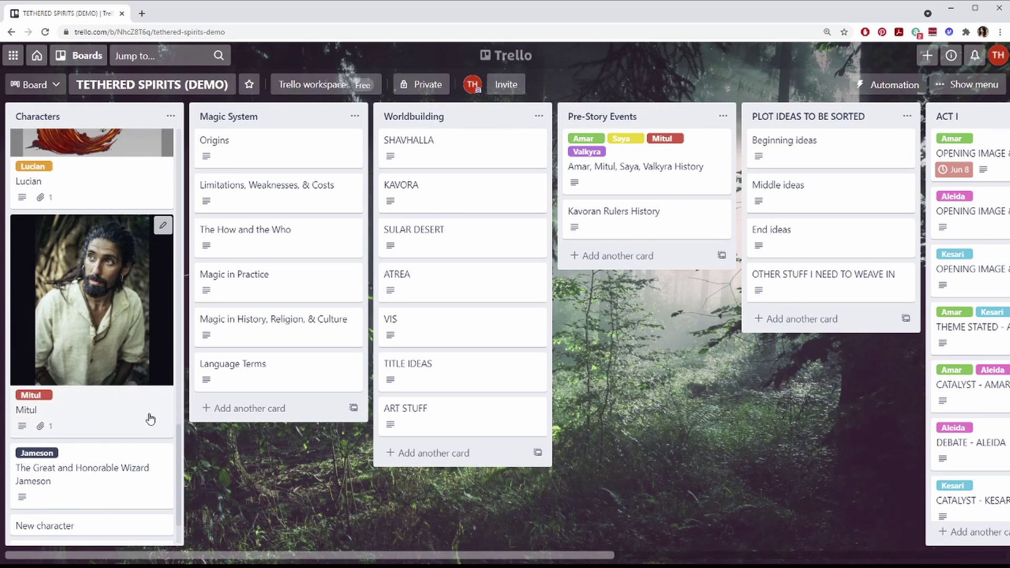
pyautogui.scroll(1, 149, 423)
pyautogui.scroll(7, 149, 427)
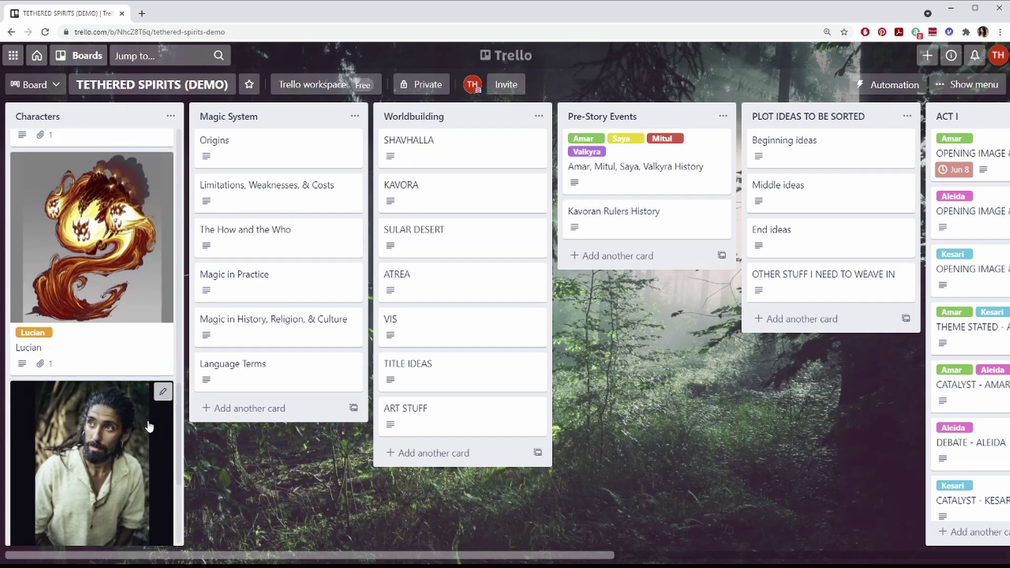
pyautogui.scroll(1, 149, 427)
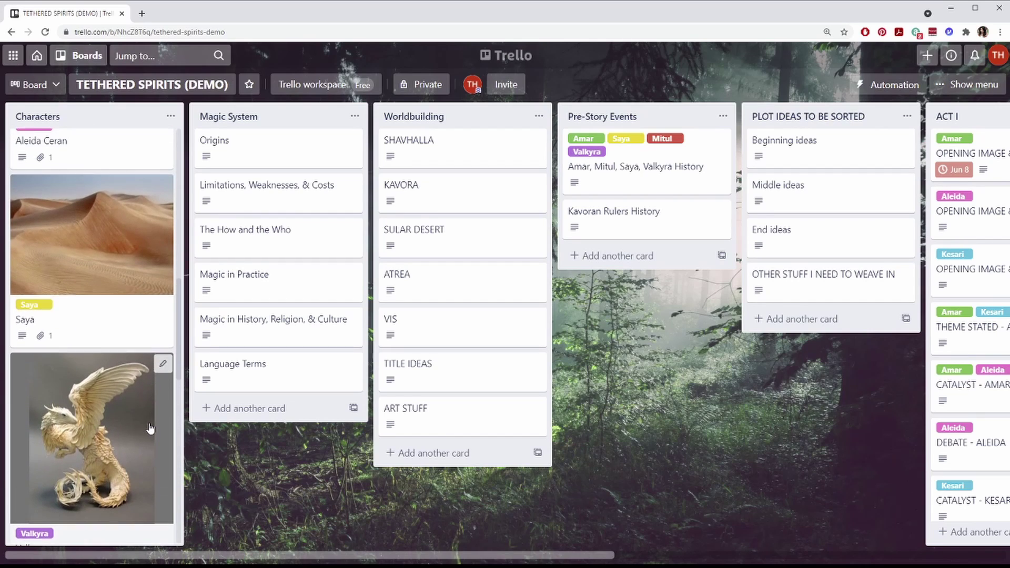
pyautogui.scroll(2, 150, 428)
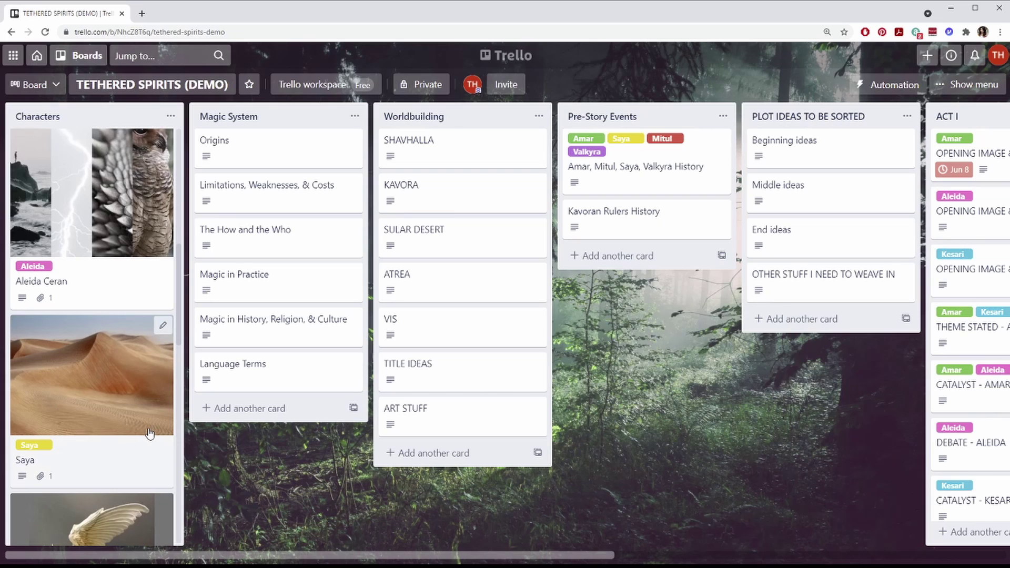
pyautogui.click(161, 329)
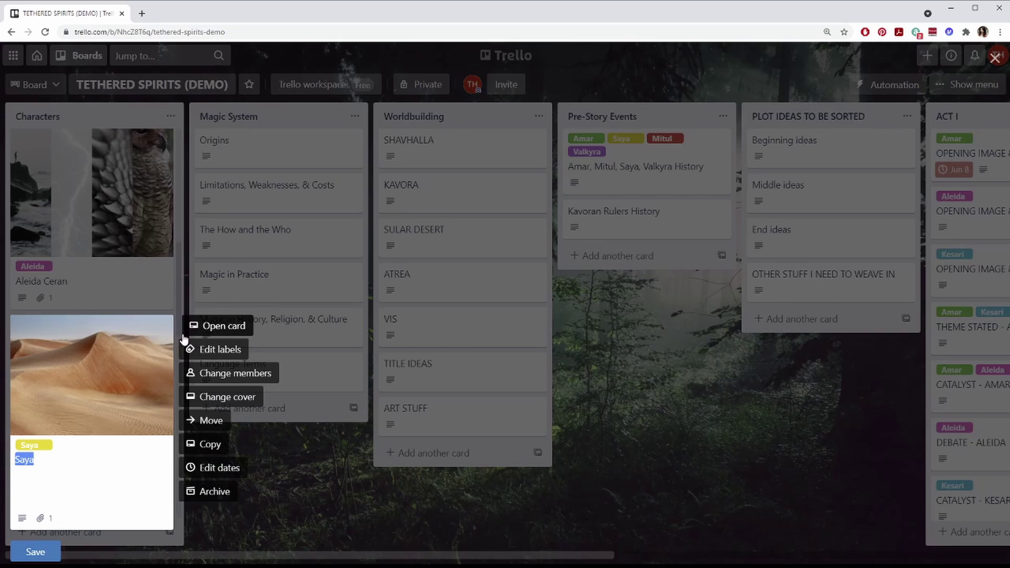
pyautogui.click(211, 351)
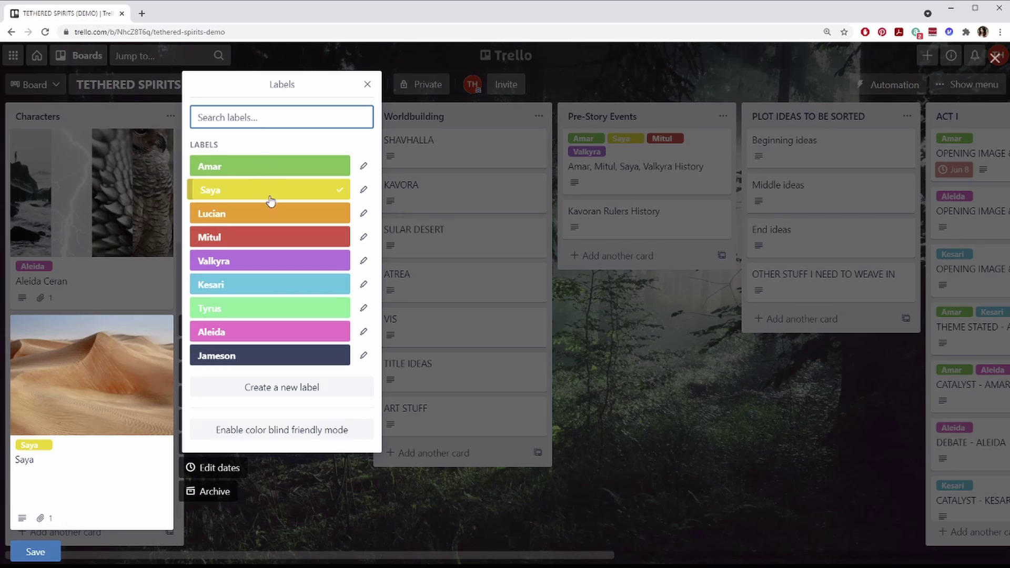
pyautogui.click(305, 388)
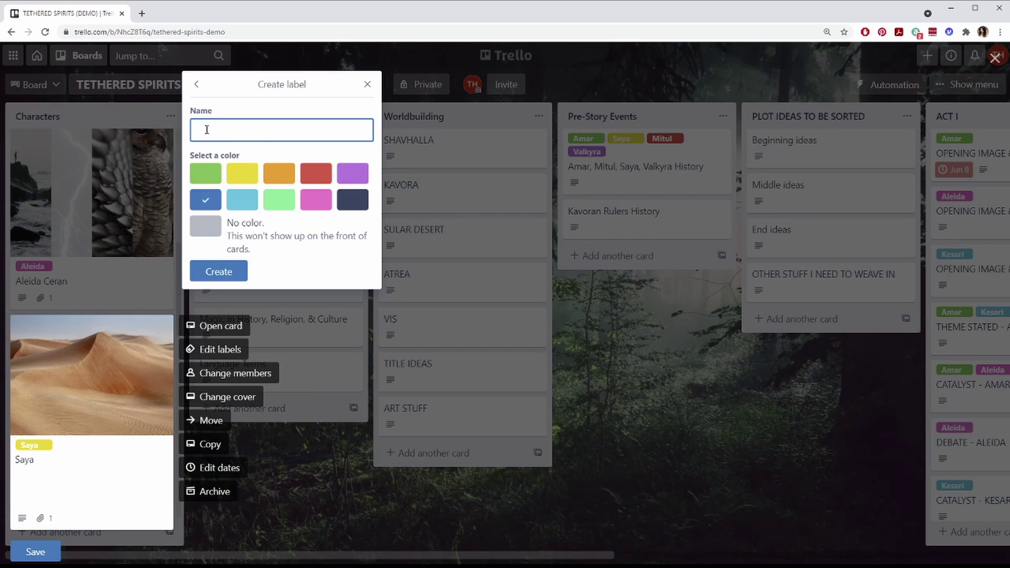
pyautogui.click(195, 84)
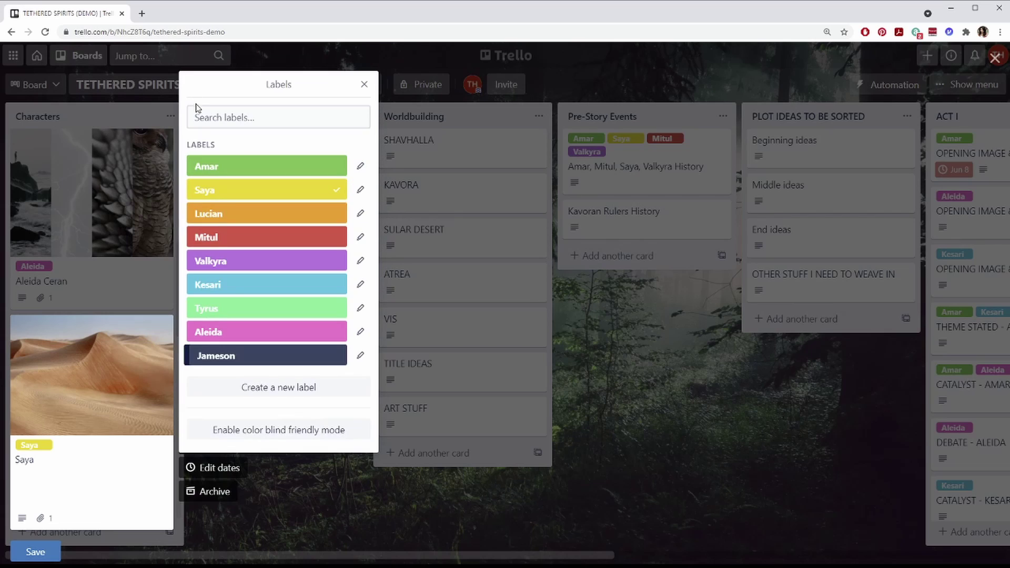
# Look at the name and color options for editing the Tyrus label, and close the labels without changing any
pyautogui.click(360, 308)
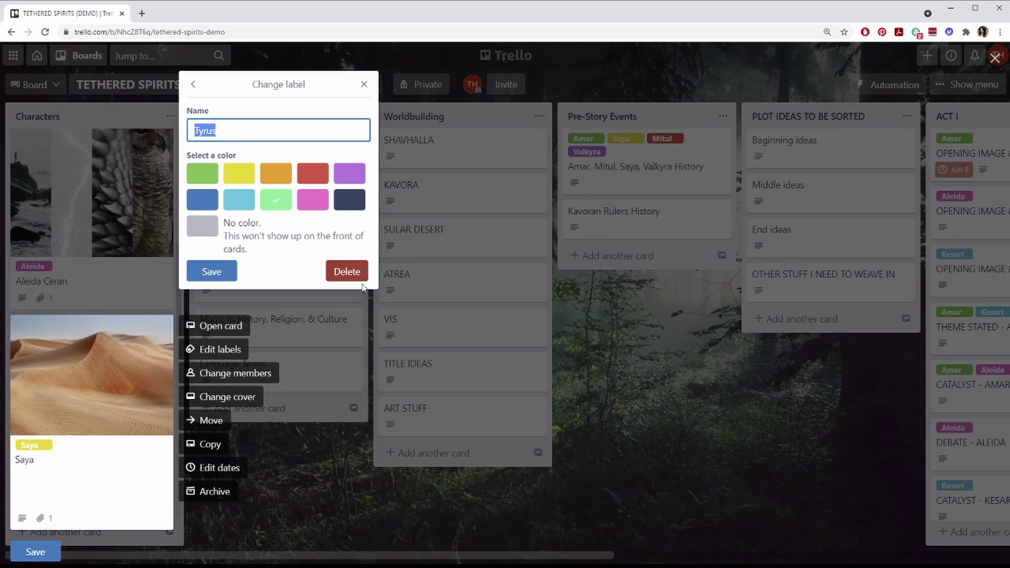
pyautogui.click(194, 87)
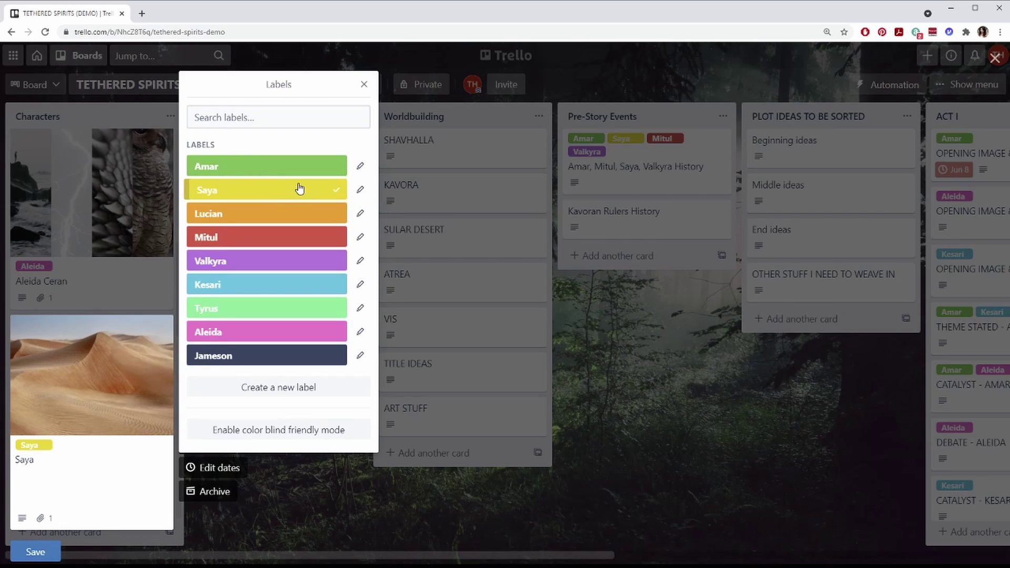
pyautogui.press('Escape')
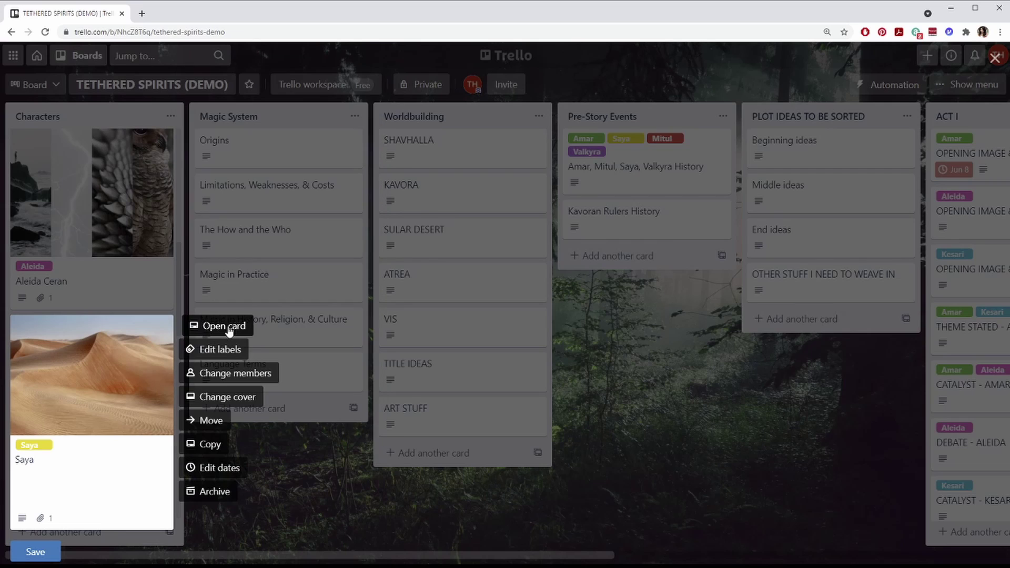
# Open the Saya card and look through its editable description and its attachments, leaving the text as it is
pyautogui.click(225, 327)
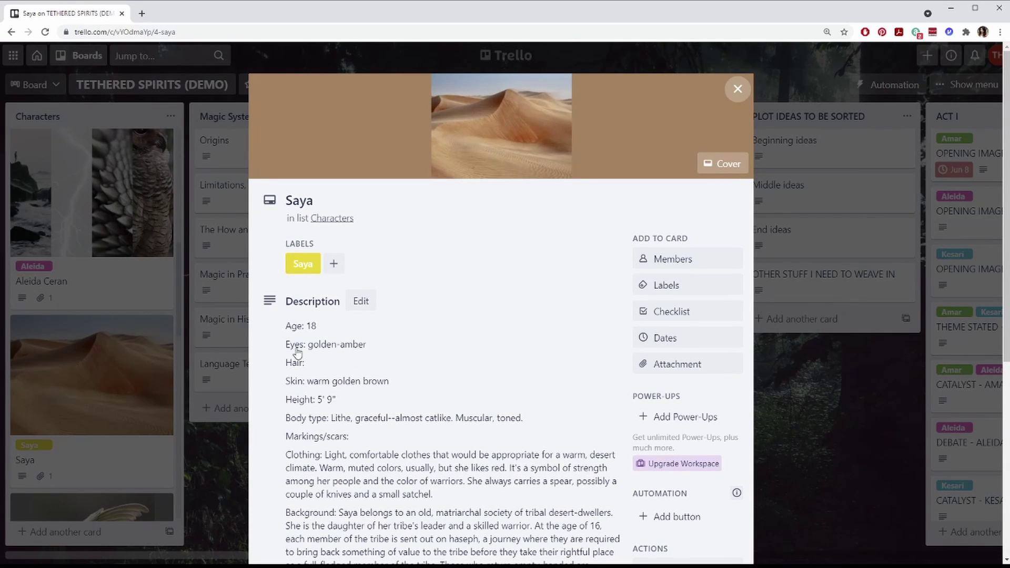
pyautogui.click(361, 301)
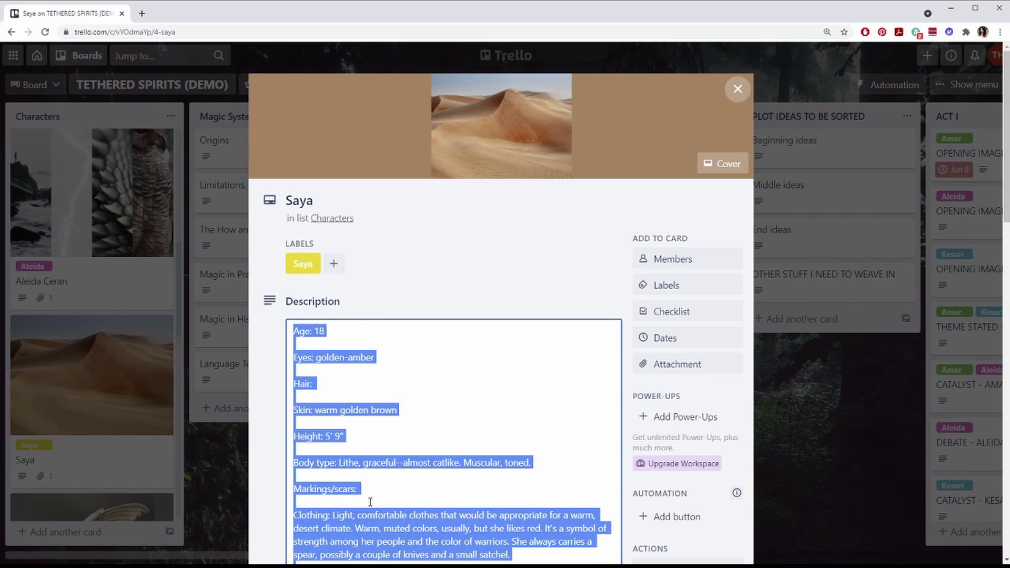
pyautogui.click(384, 405)
pyautogui.scroll(-7, 434, 510)
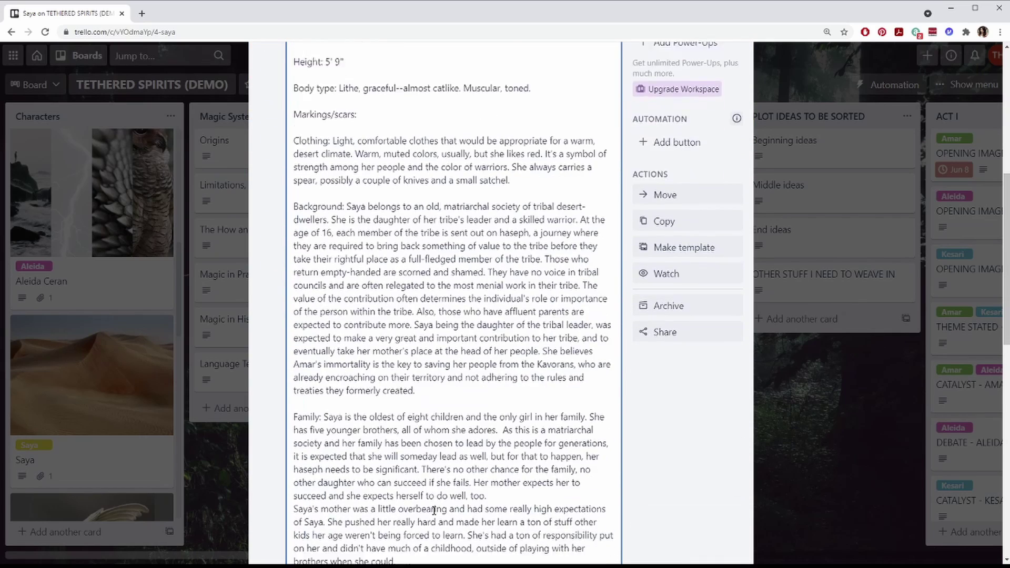
pyautogui.scroll(-13, 434, 511)
pyautogui.scroll(-2, 434, 513)
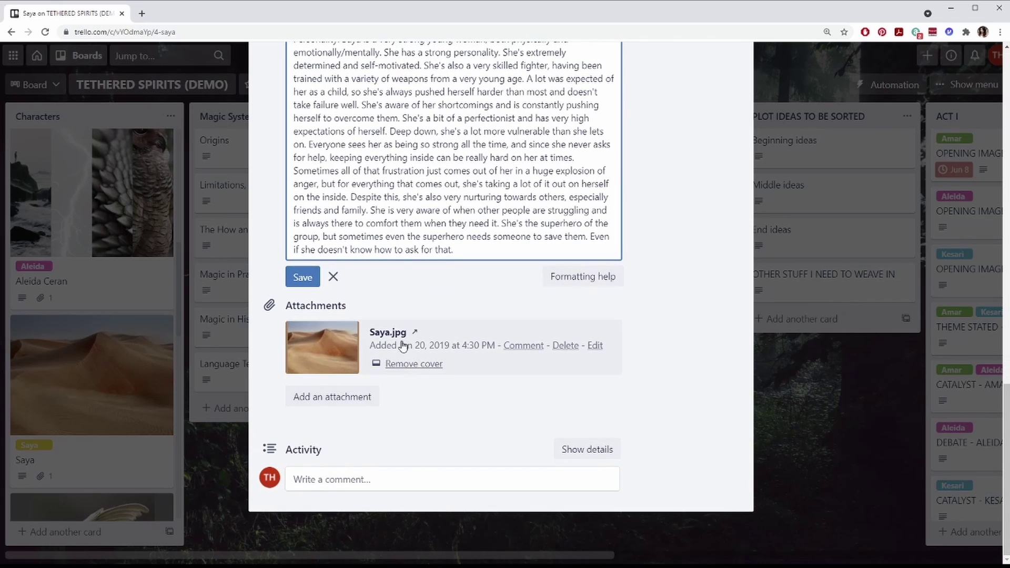
pyautogui.scroll(4, 525, 380)
pyautogui.scroll(12, 524, 380)
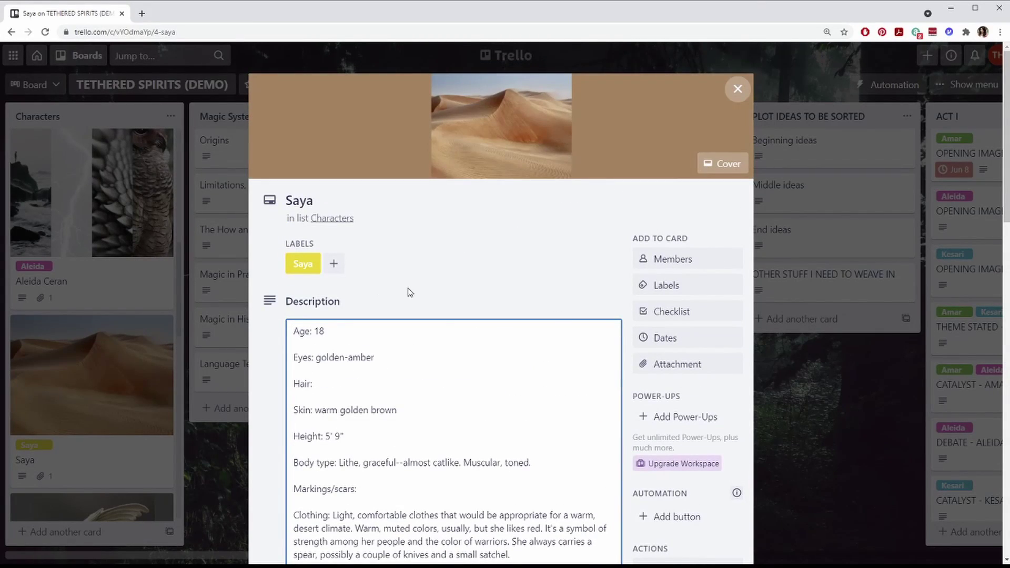
pyautogui.click(530, 289)
# Remove the cover image from the Saya card
pyautogui.click(720, 163)
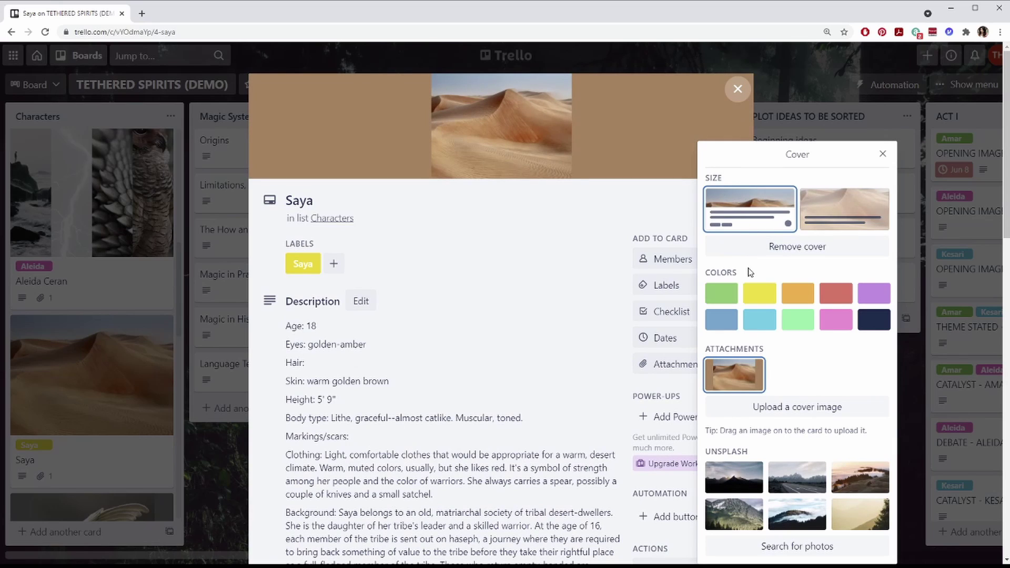
pyautogui.click(779, 246)
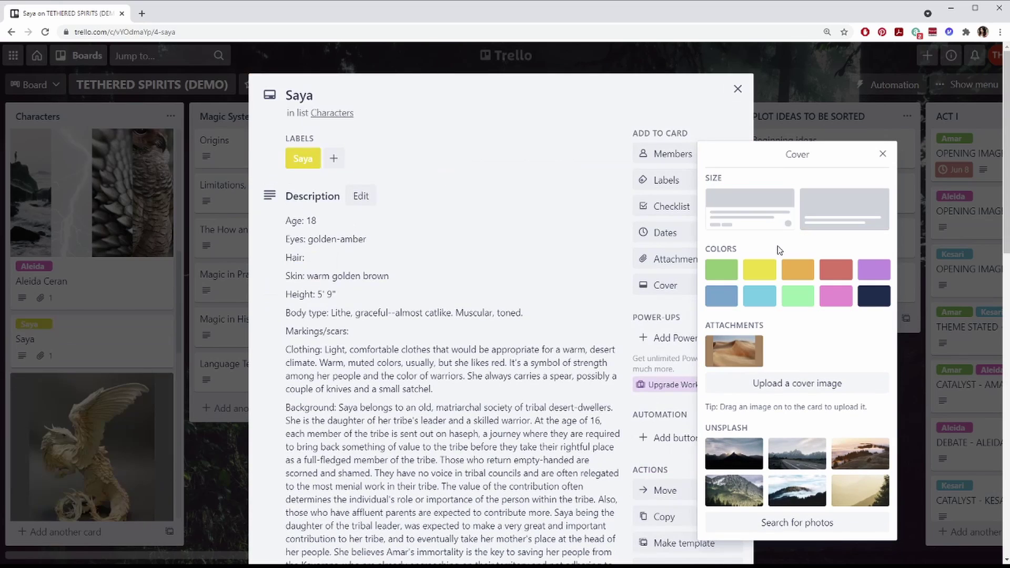
pyautogui.click(663, 293)
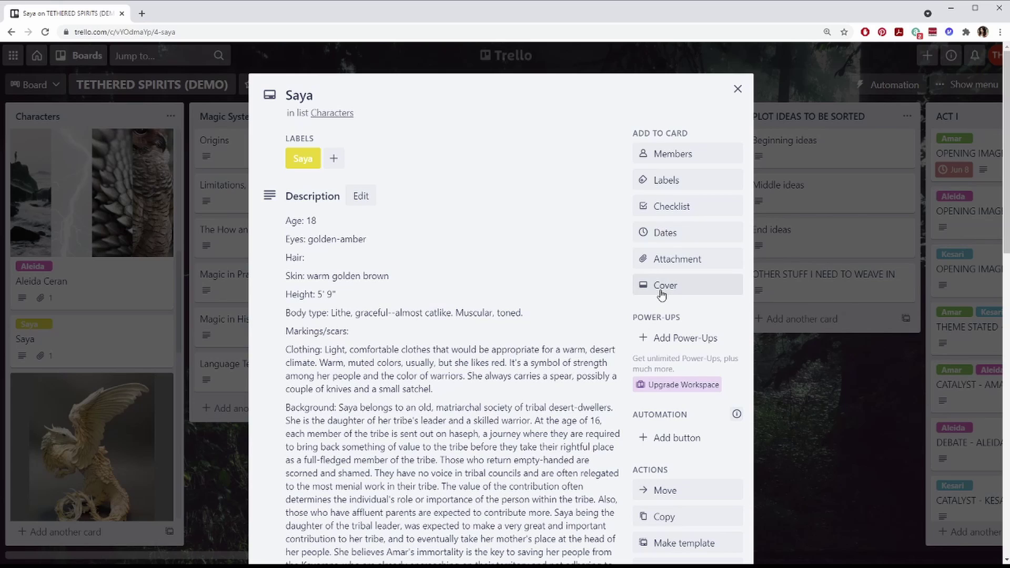
# Set the attached desert dune image as the Saya card's cover again
pyautogui.click(662, 293)
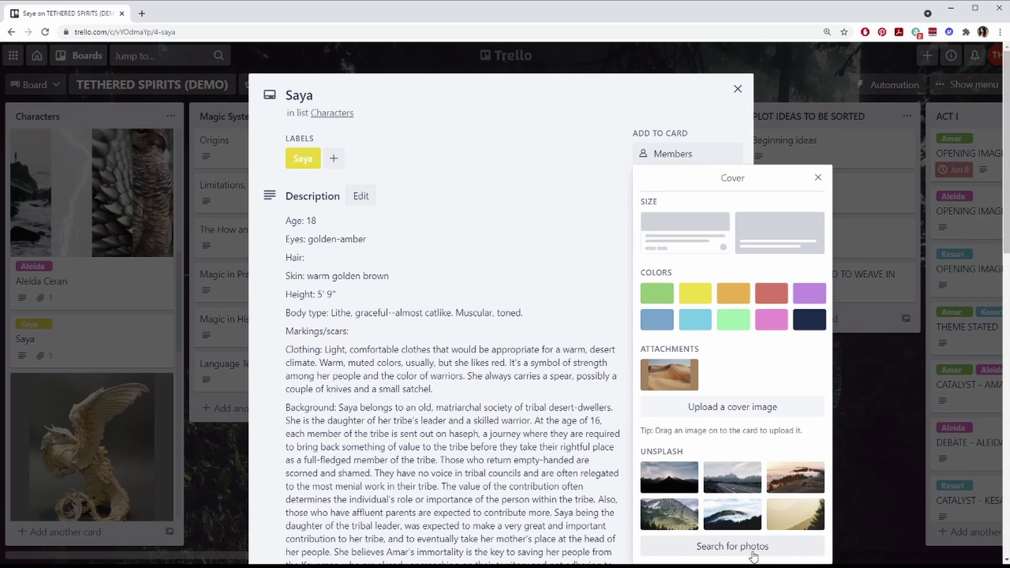
pyautogui.click(691, 372)
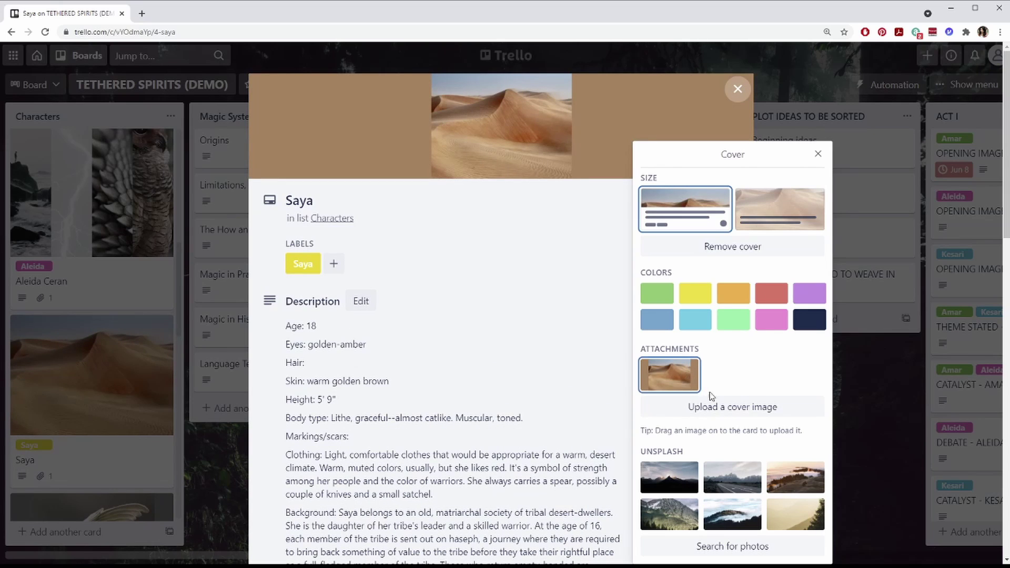
pyautogui.click(818, 154)
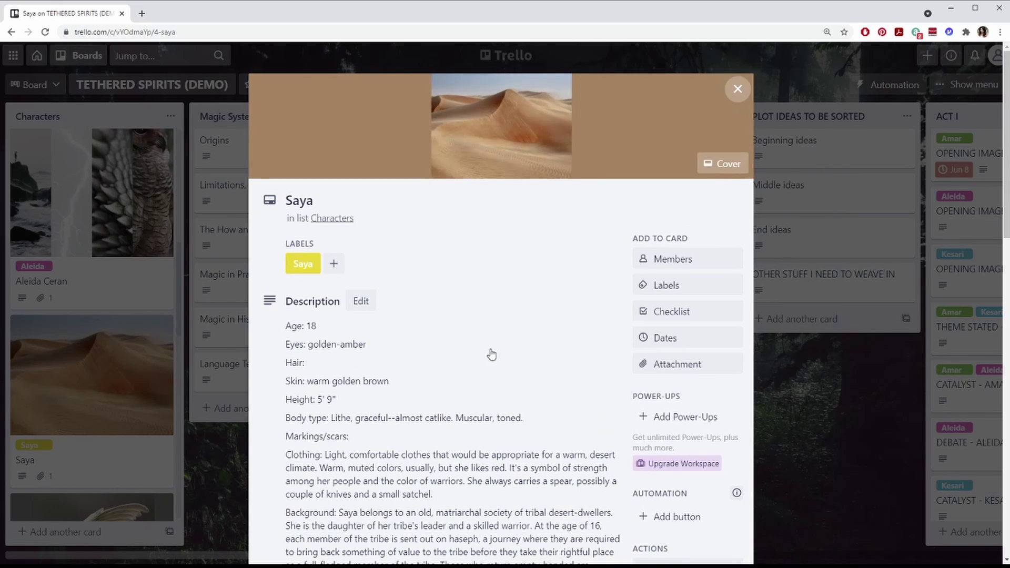
# Look through the Saya card down to its attachments and activity, and close the card
pyautogui.scroll(-8, 500, 368)
pyautogui.scroll(-8, 500, 368)
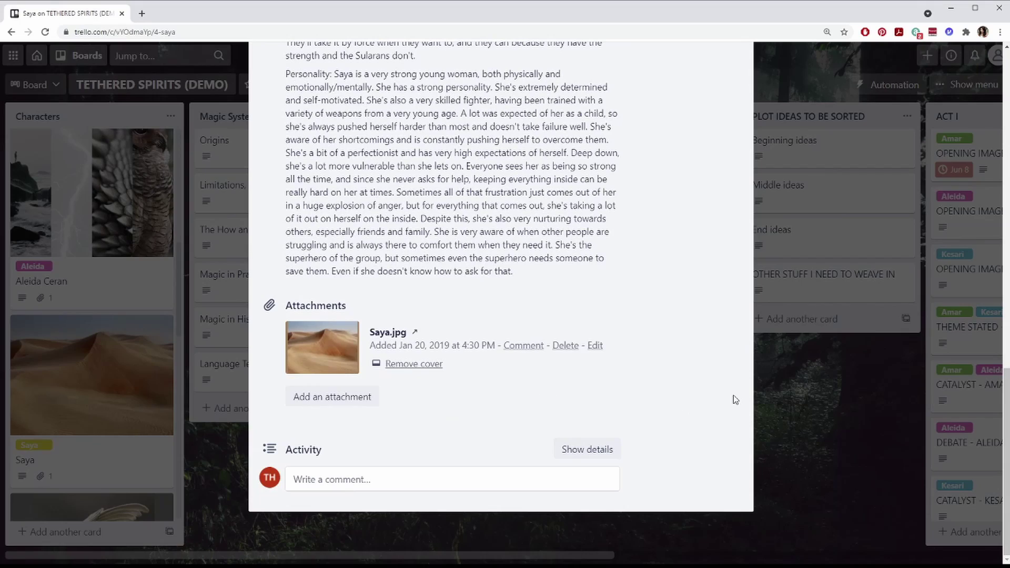
pyautogui.scroll(15, 598, 392)
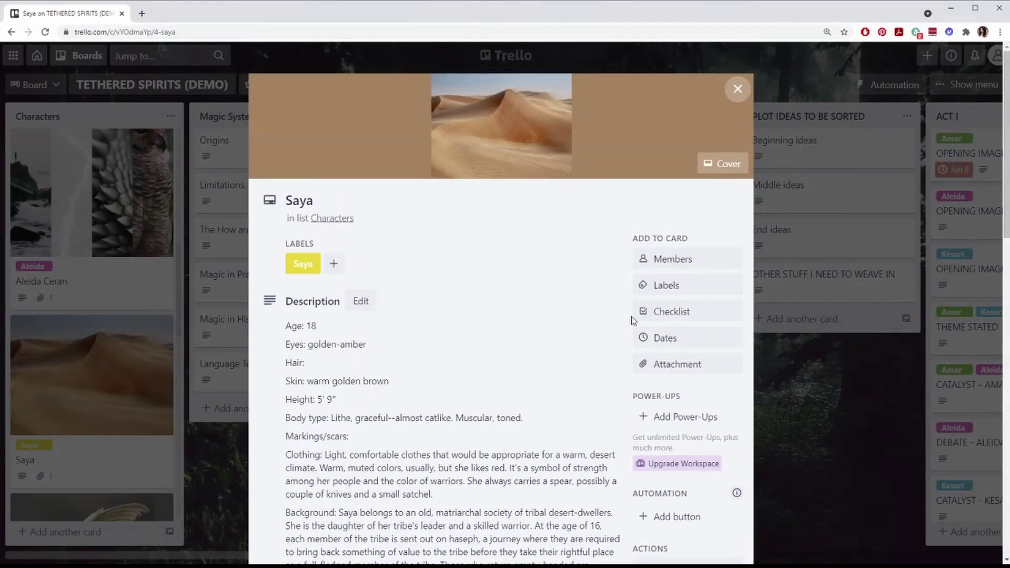
pyautogui.click(738, 89)
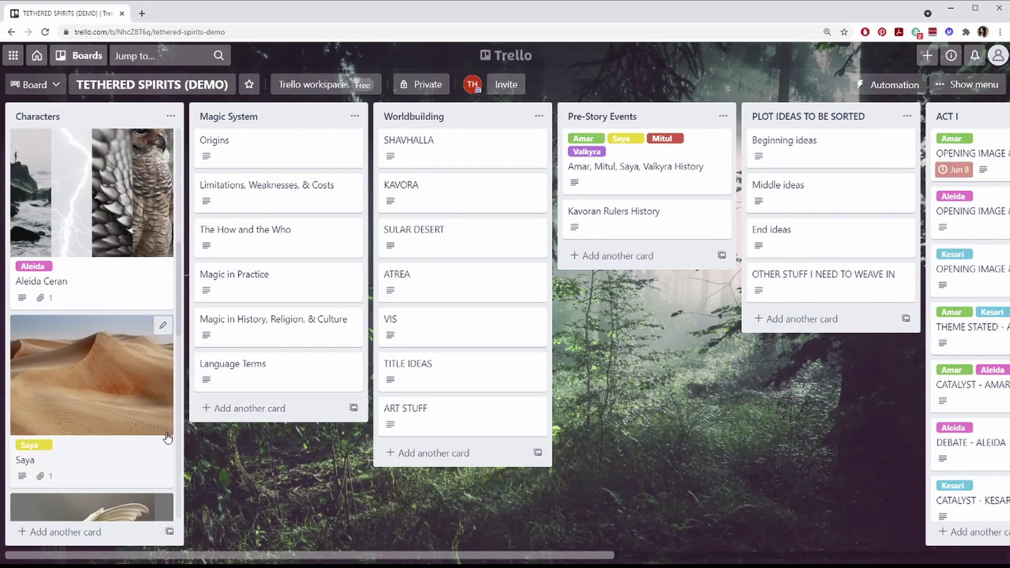
# Remove the green Amar label from the Amar card in the Characters list
pyautogui.scroll(7, 167, 355)
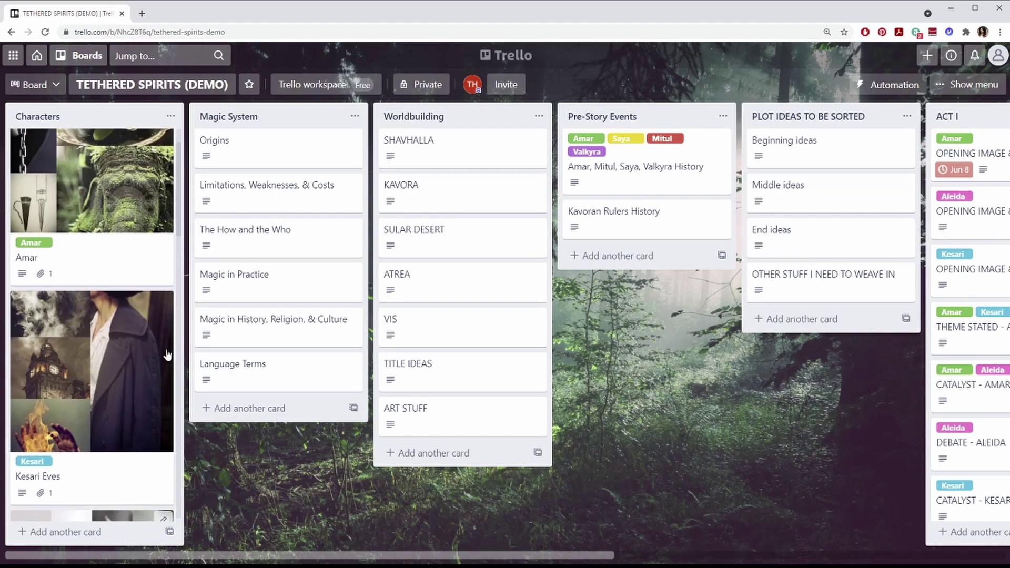
pyautogui.scroll(2, 167, 355)
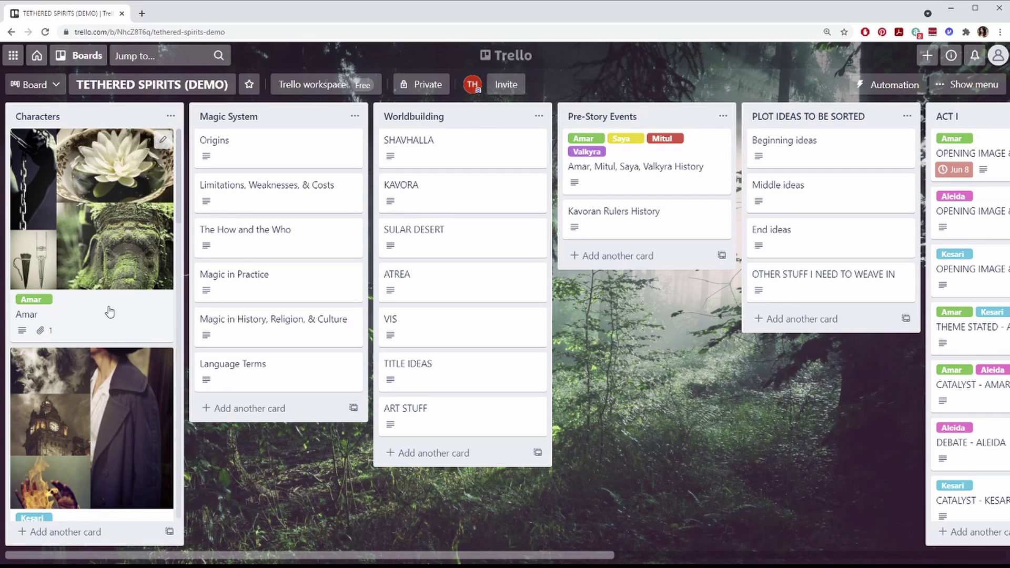
pyautogui.click(163, 140)
pyautogui.click(220, 163)
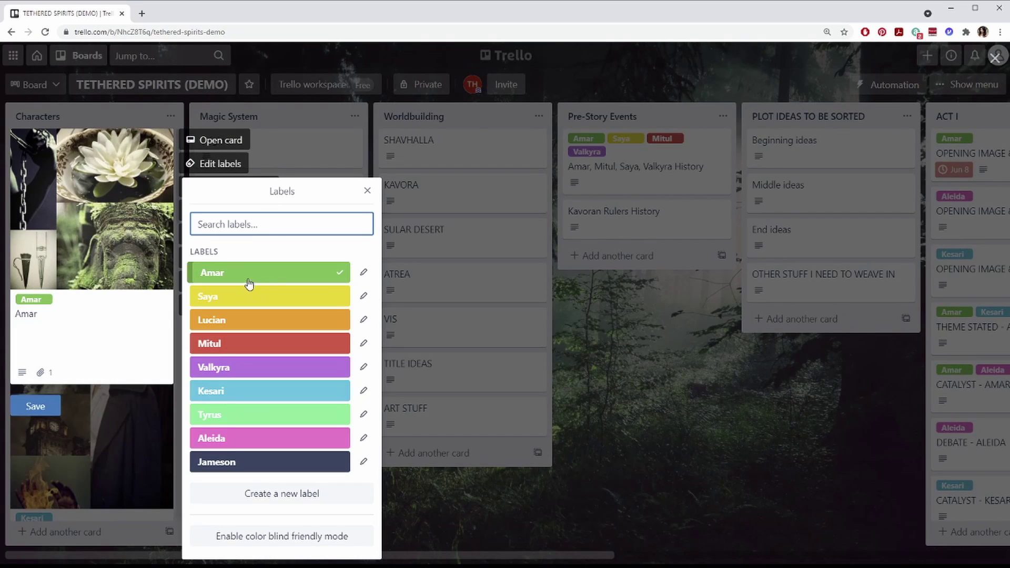
pyautogui.click(313, 279)
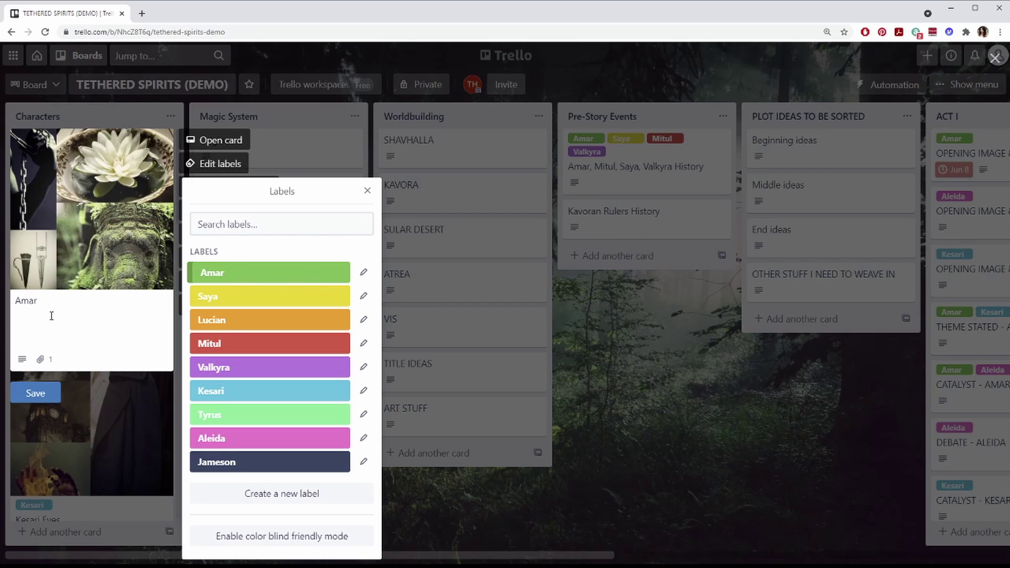
# Add the green Amar label back to the Amar card in the Characters list and leave the card's quick editing
pyautogui.click(230, 272)
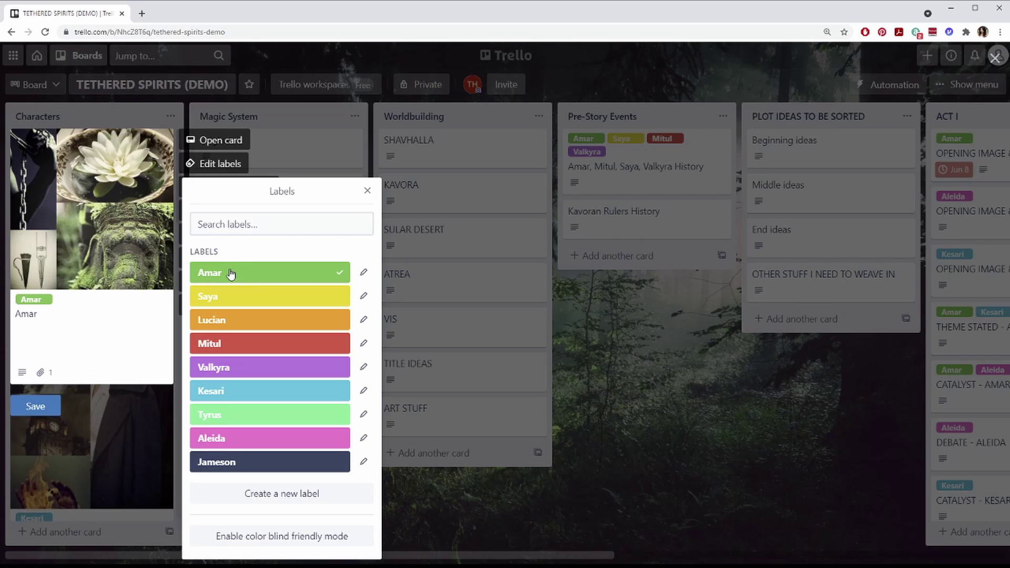
pyautogui.click(367, 191)
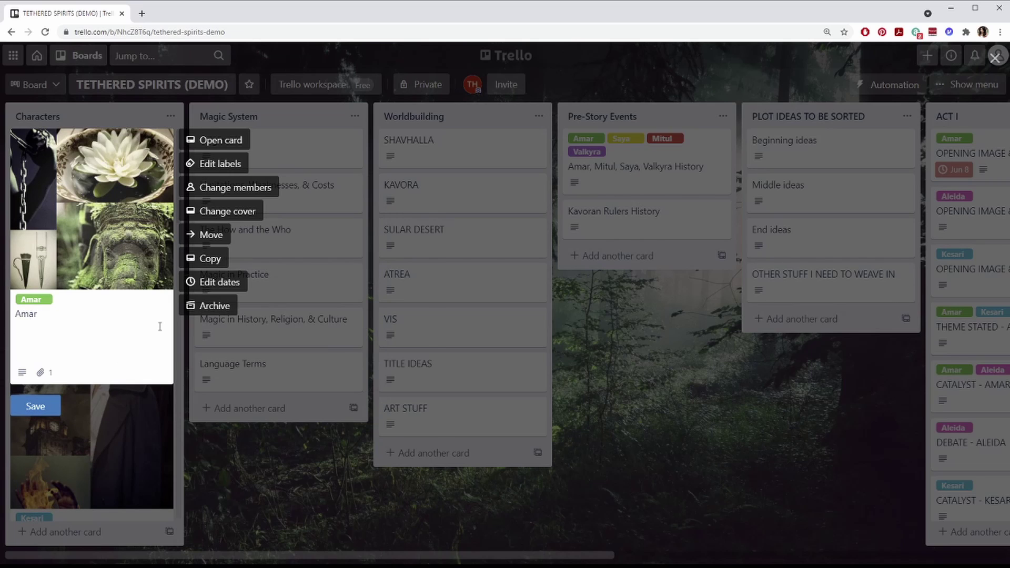
pyautogui.click(200, 400)
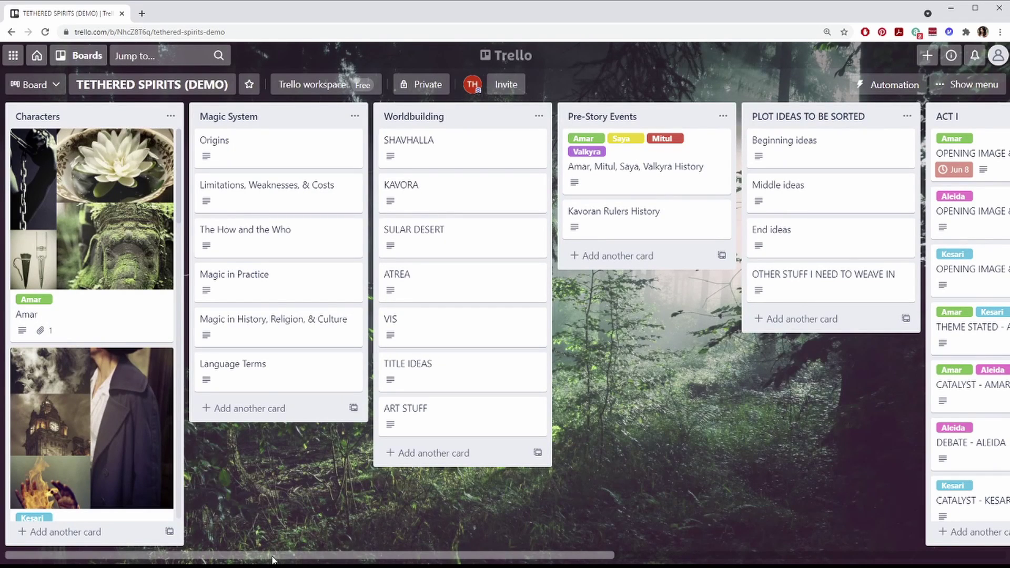
# Look over the labeled plot cards in the act lists, going through the ACT II list
pyautogui.moveTo(272, 558); pyautogui.dragTo(677, 537)
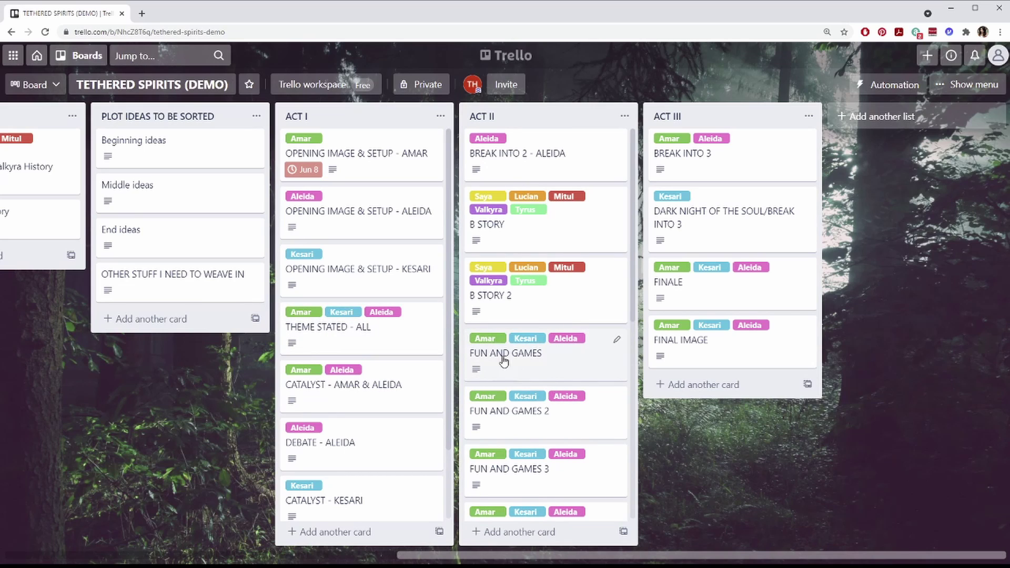
pyautogui.scroll(-2, 491, 440)
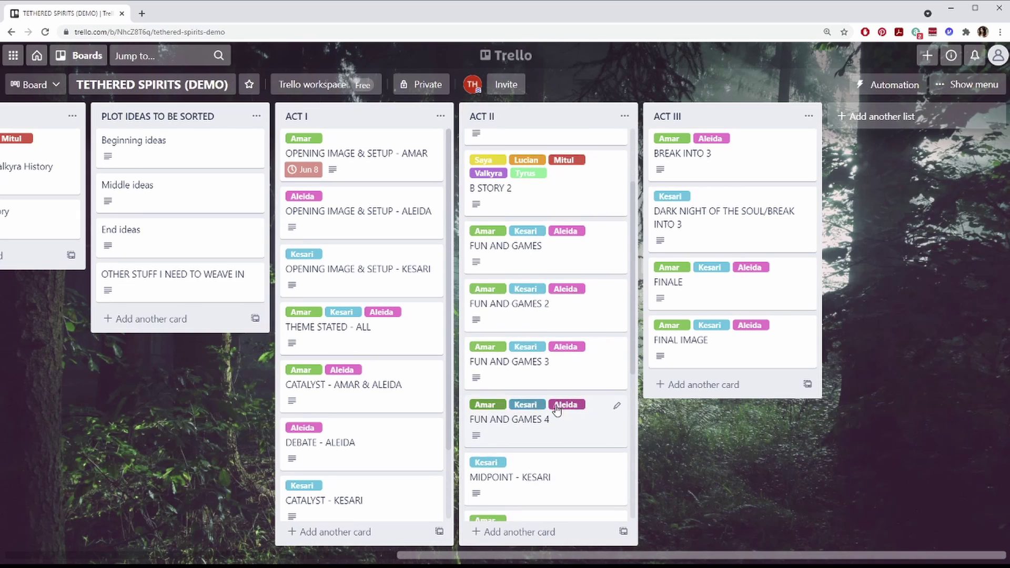
pyautogui.scroll(-1, 508, 301)
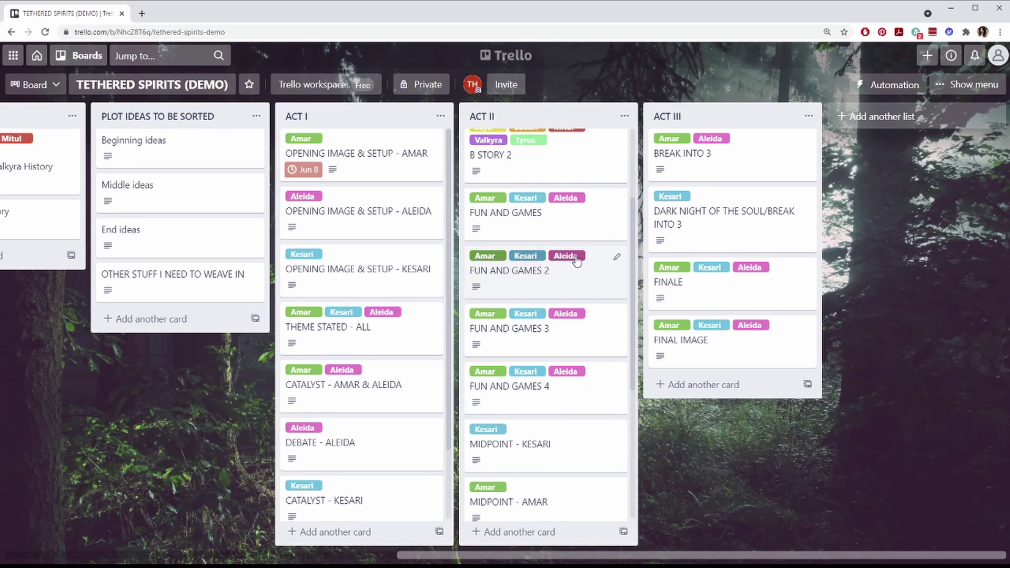
pyautogui.scroll(3, 555, 295)
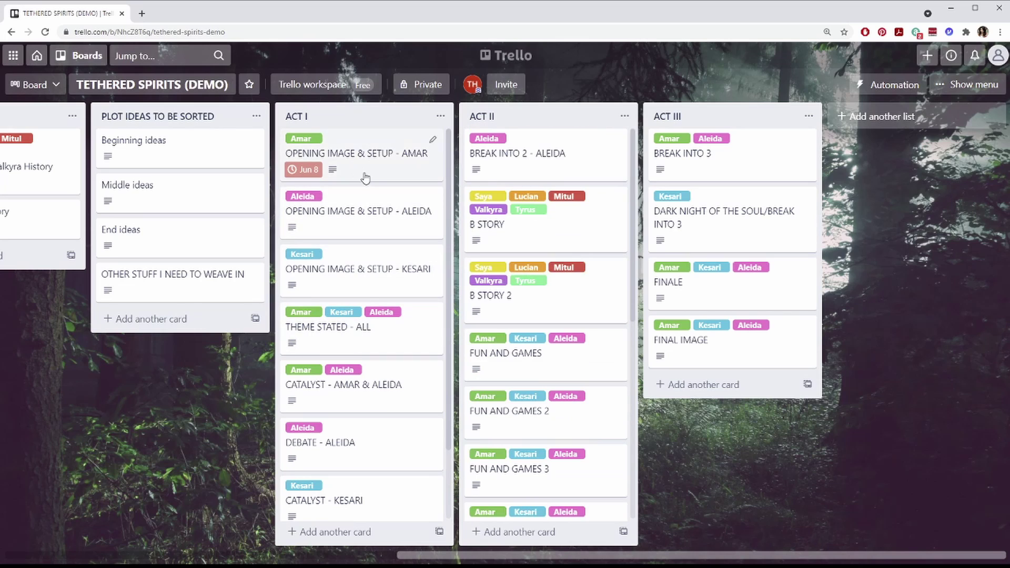
# Read the CATALYST - AMAR & ALEIDA, OPENING IMAGE & SETUP - AMAR and THEME STATED - ALL cards and view the rest of ACT I
pyautogui.click(374, 177)
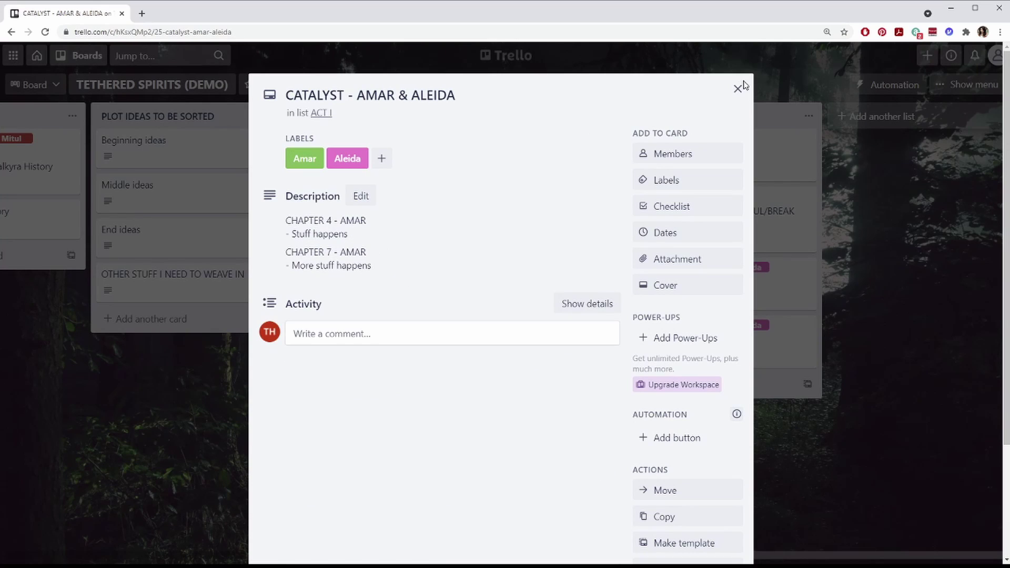
pyautogui.click(738, 88)
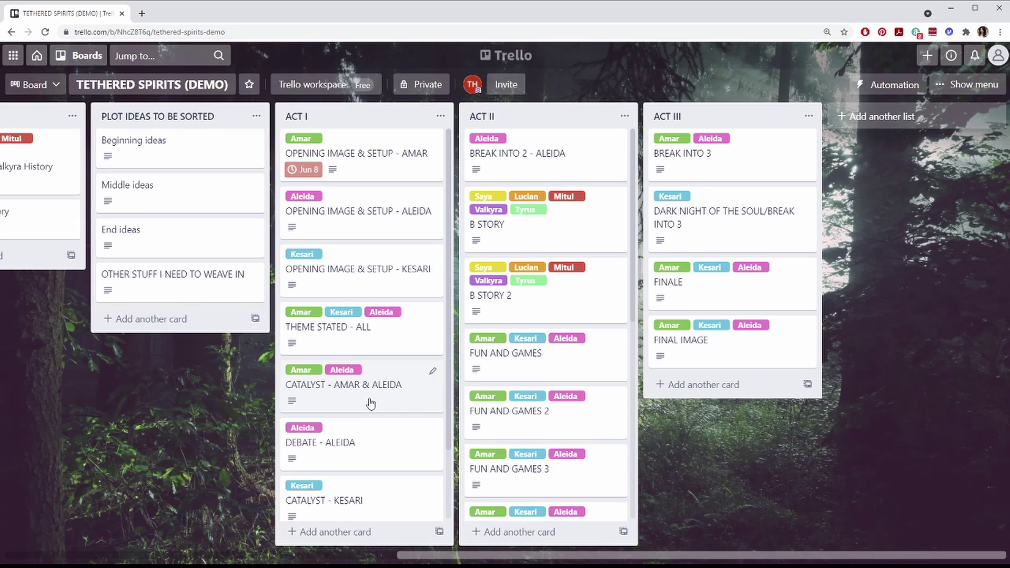
pyautogui.click(375, 165)
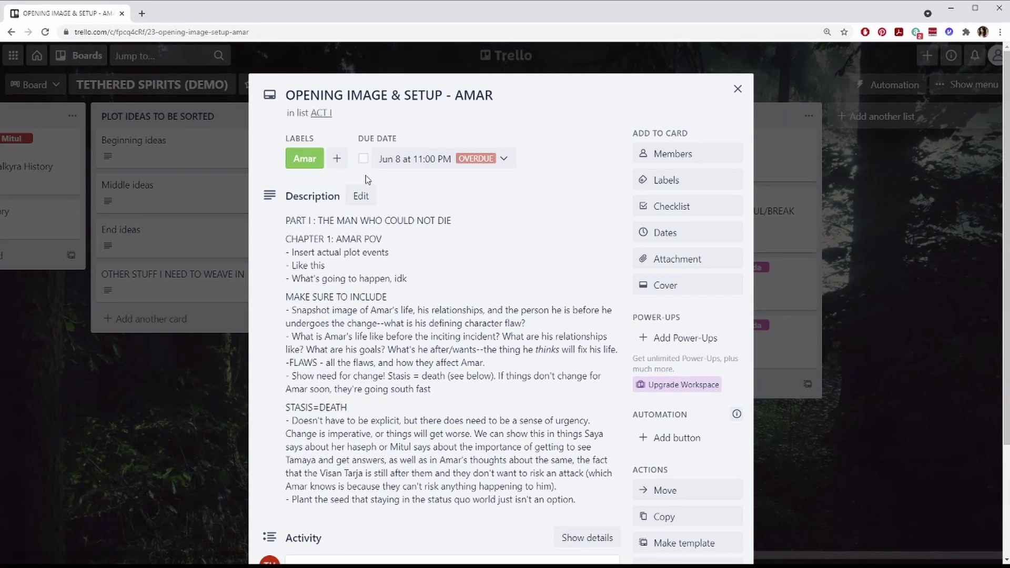
pyautogui.click(775, 502)
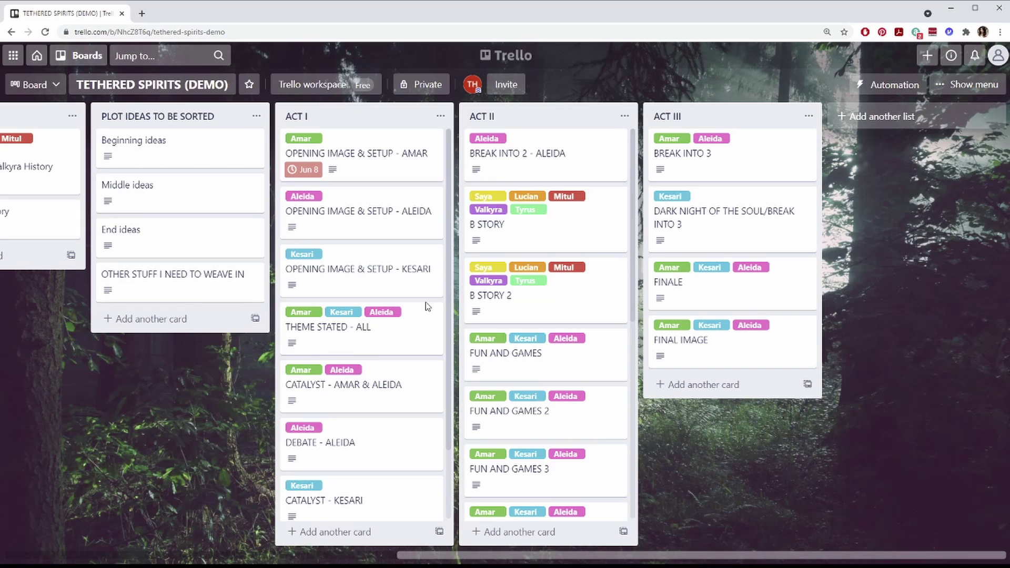
pyautogui.click(428, 306)
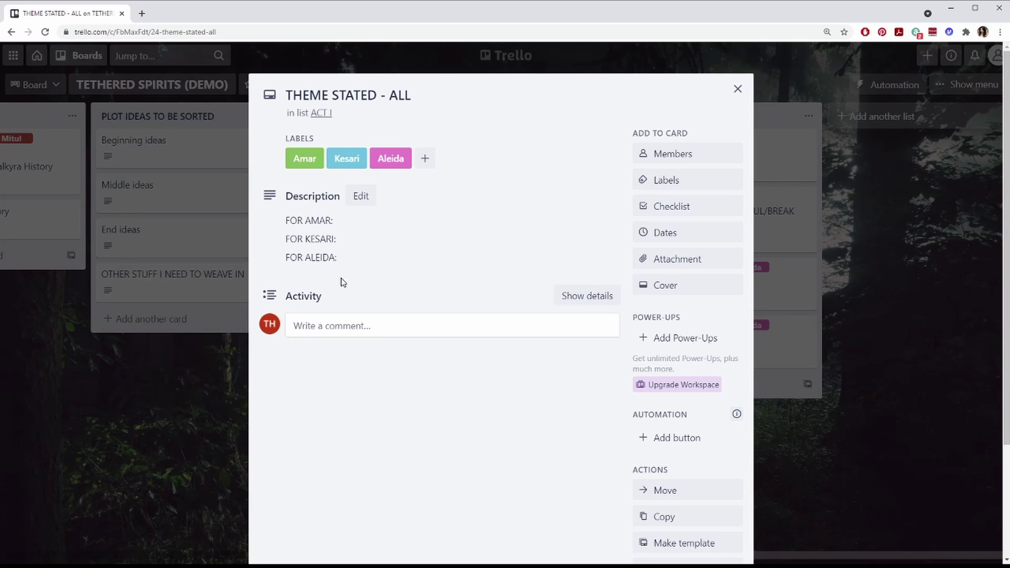
pyautogui.click(738, 89)
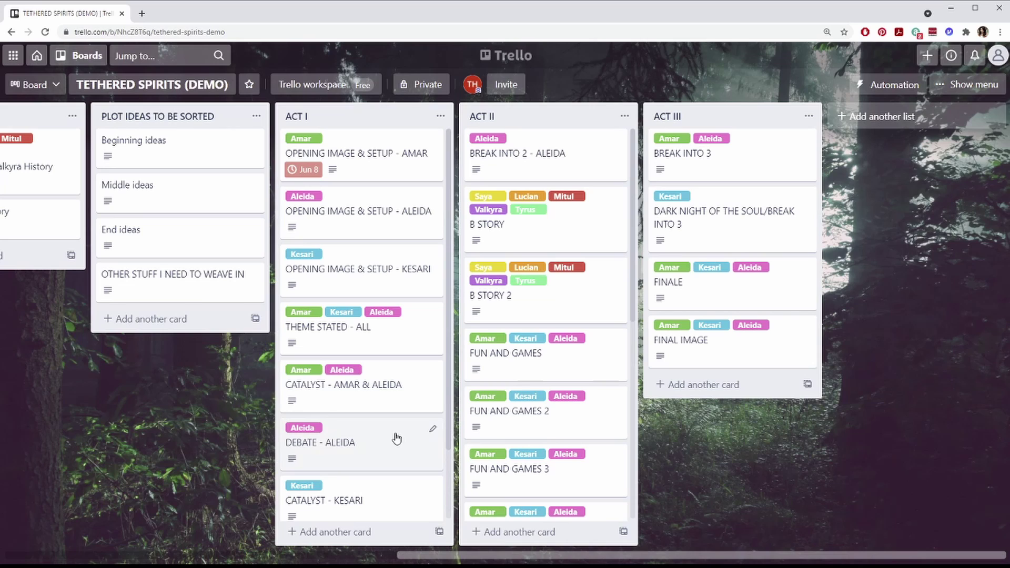
pyautogui.scroll(-1, 394, 442)
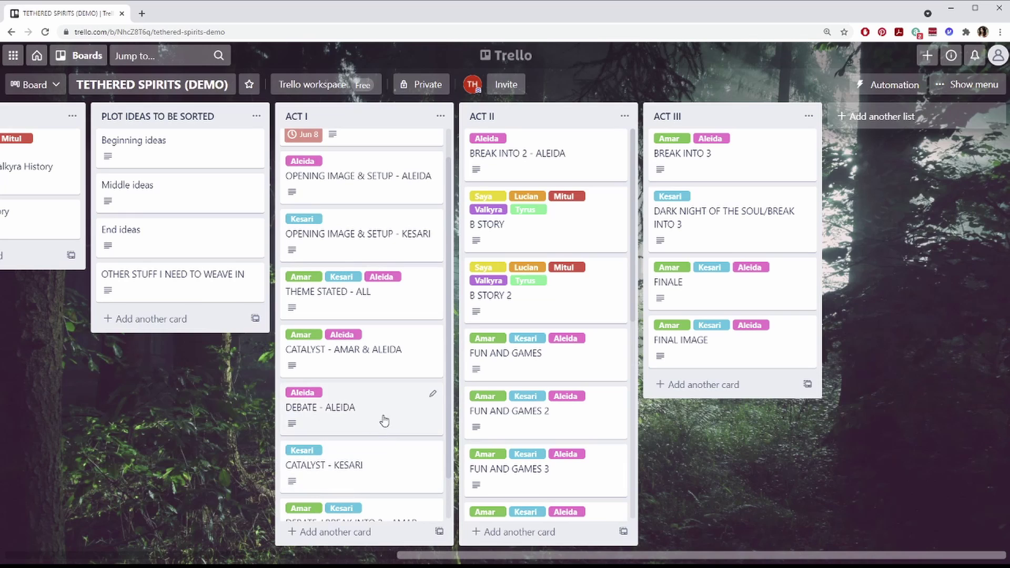
pyautogui.scroll(-1, 376, 403)
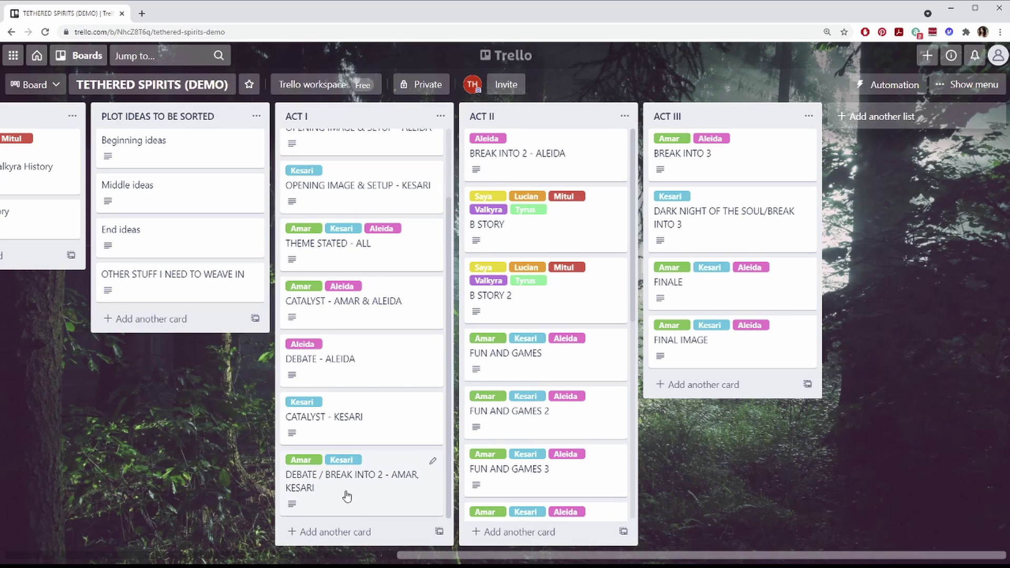
# Read the chapter notes on the B STORY and B STORY 2 cards in ACT II, closing each card
pyautogui.click(556, 248)
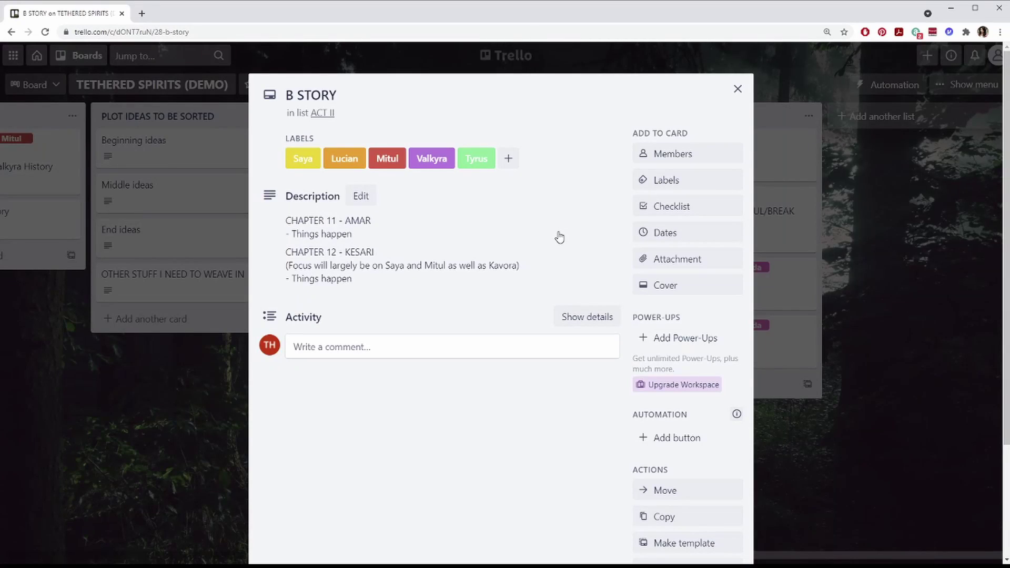
pyautogui.click(737, 90)
pyautogui.click(565, 315)
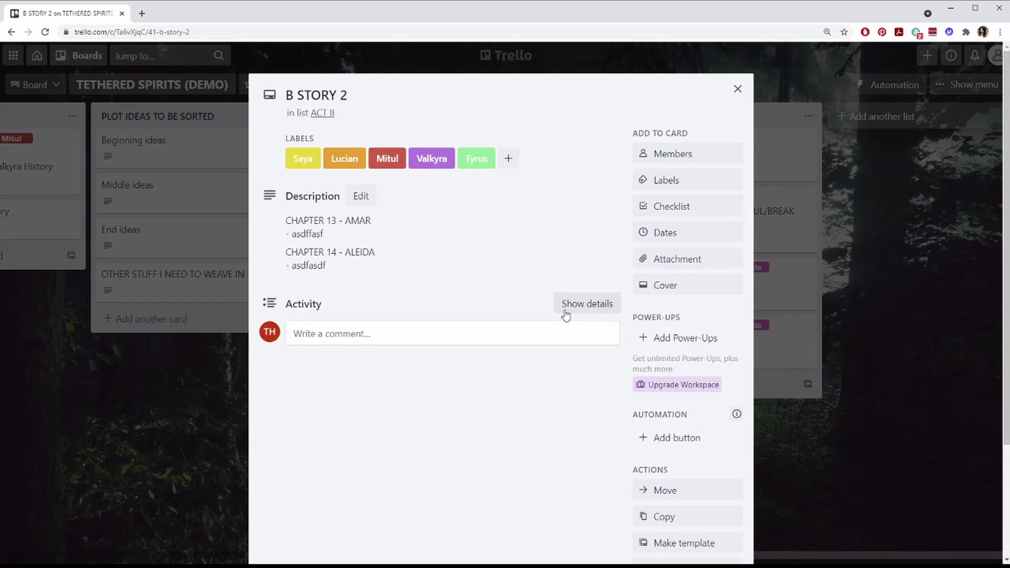
pyautogui.click(735, 90)
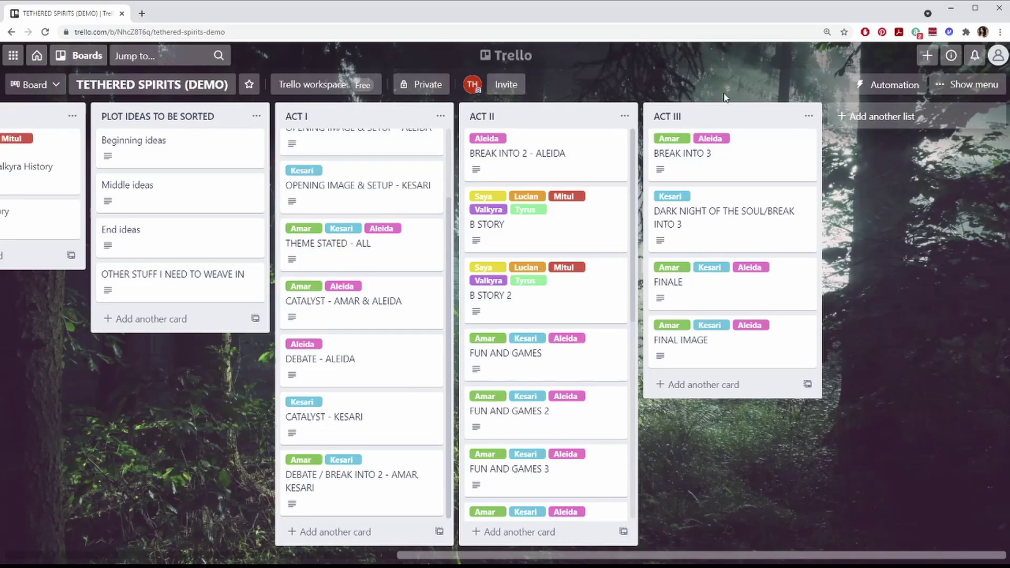
# Read the chapter notes on the FUN AND GAMES and FUN AND GAMES 2 cards in ACT II, closing each card
pyautogui.click(541, 363)
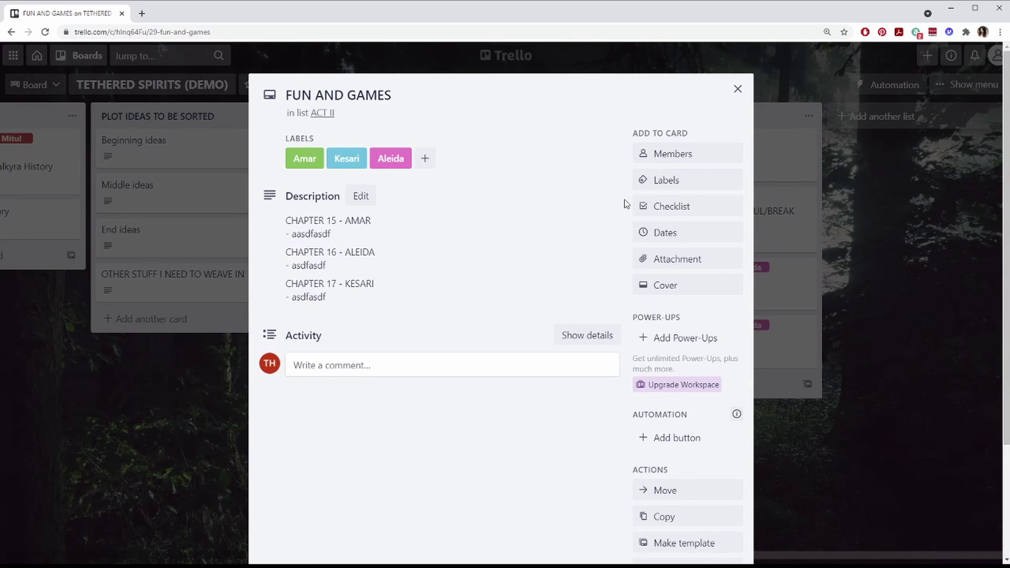
pyautogui.click(736, 85)
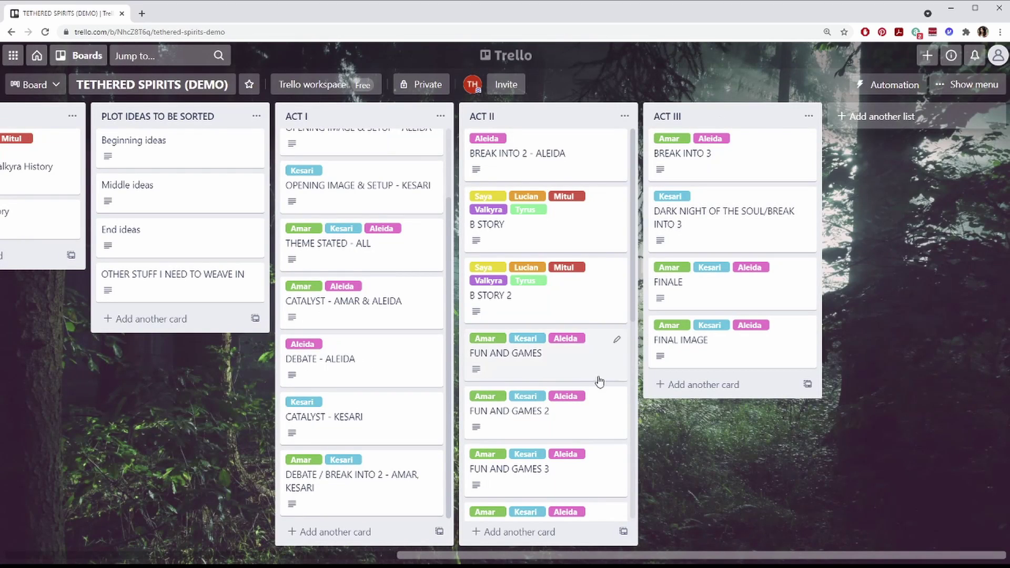
pyautogui.click(540, 358)
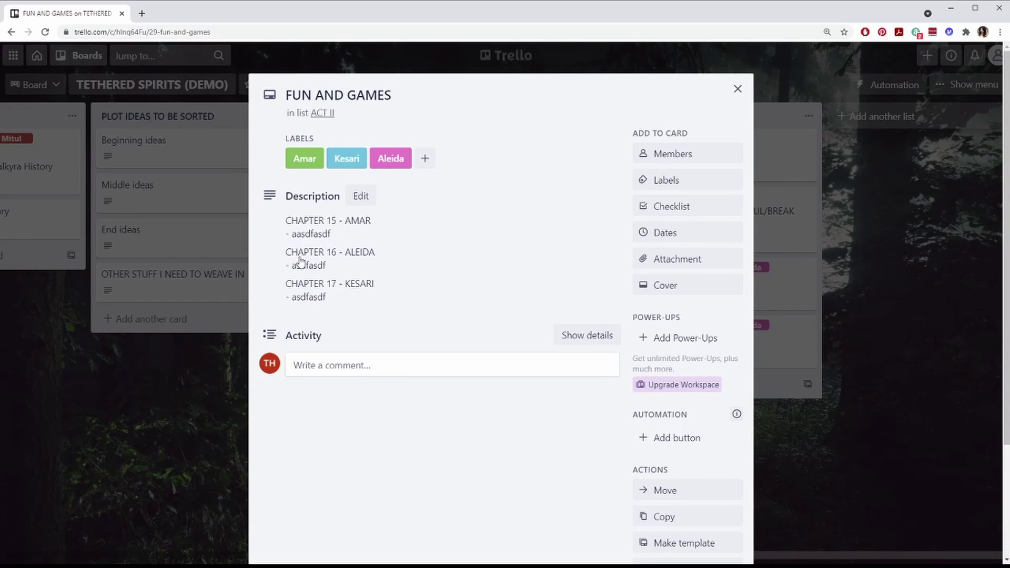
pyautogui.click(737, 90)
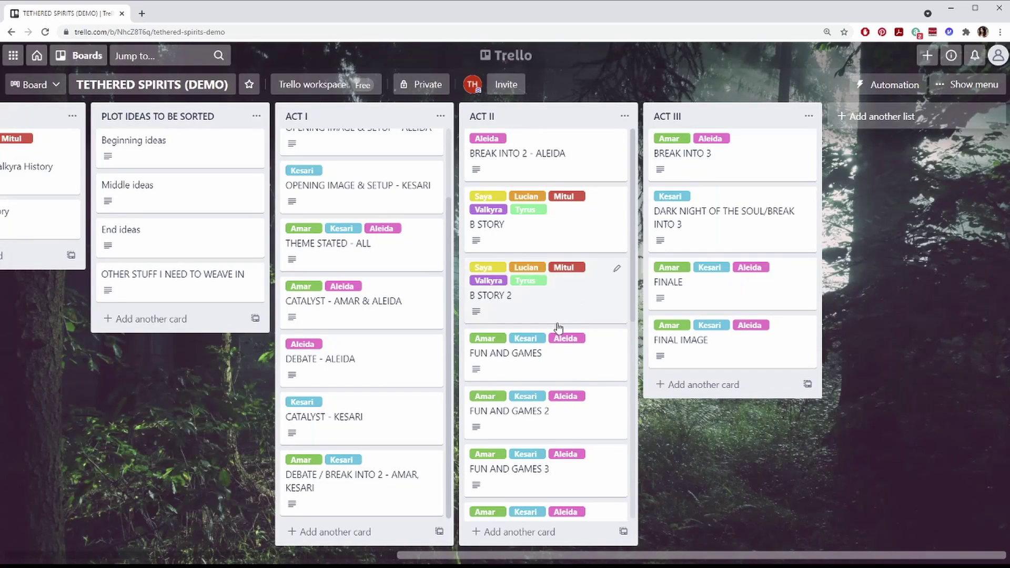
pyautogui.click(526, 432)
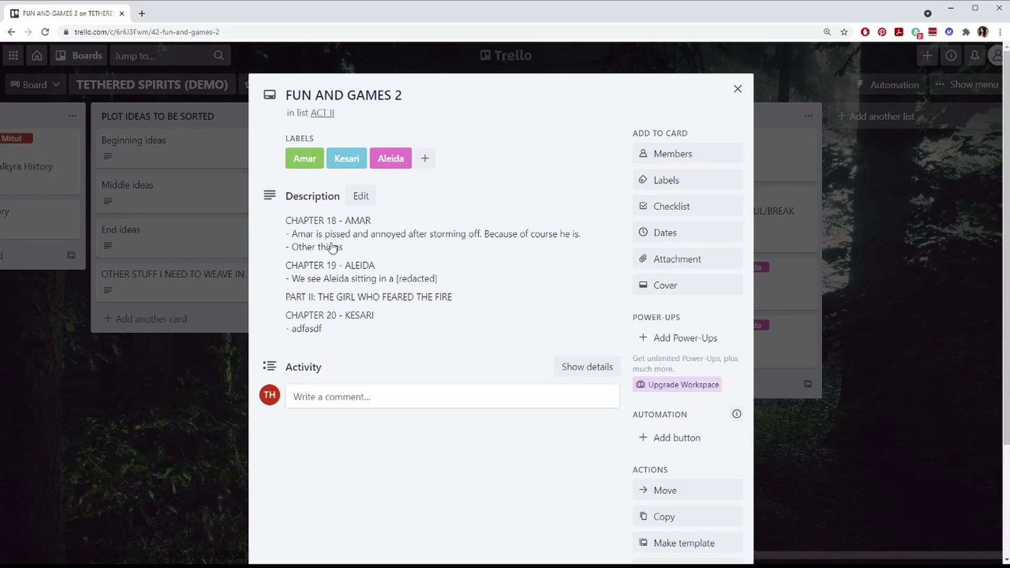
pyautogui.press('Escape')
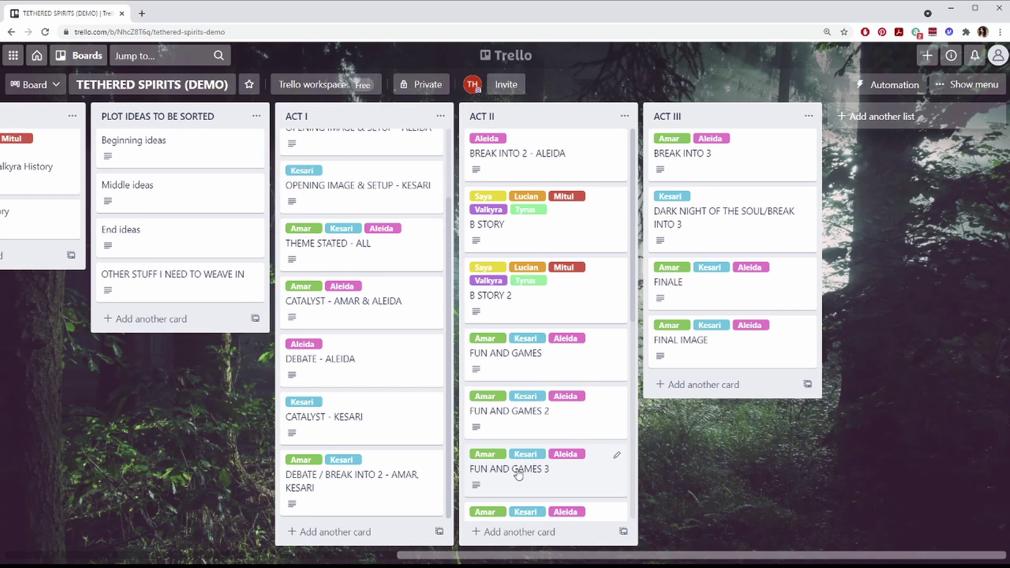
pyautogui.scroll(-1, 557, 380)
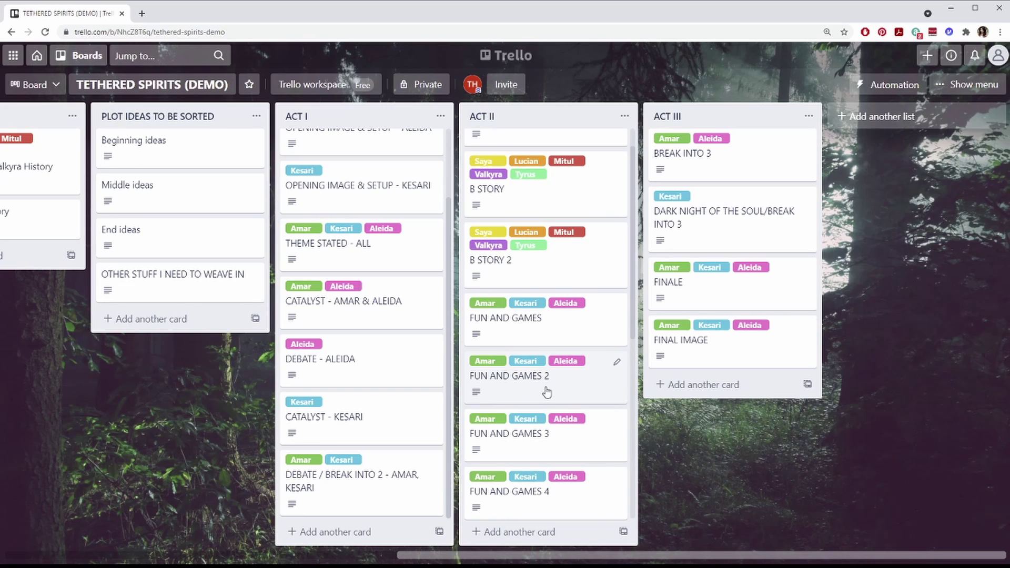
pyautogui.click(546, 392)
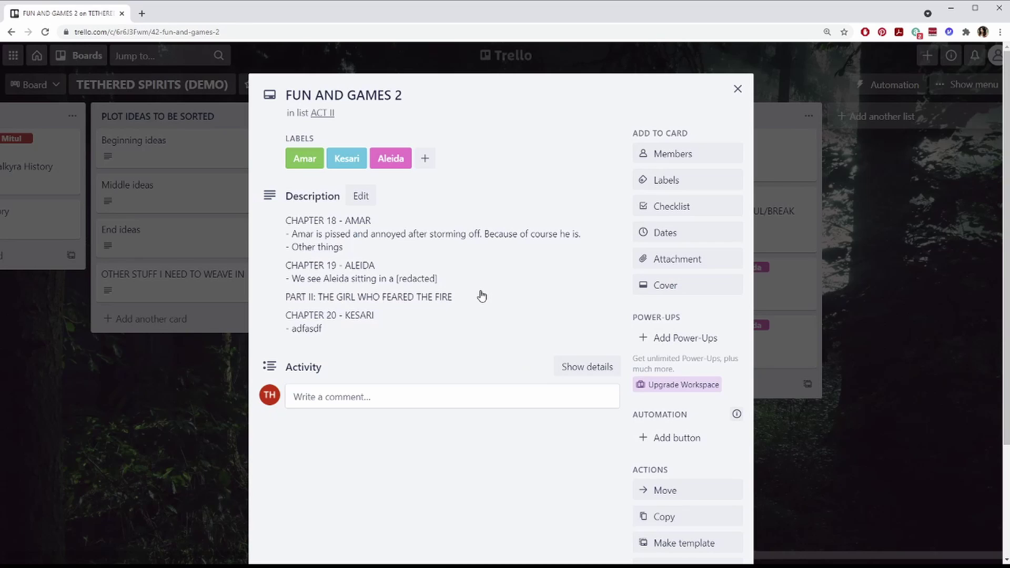
pyautogui.click(738, 89)
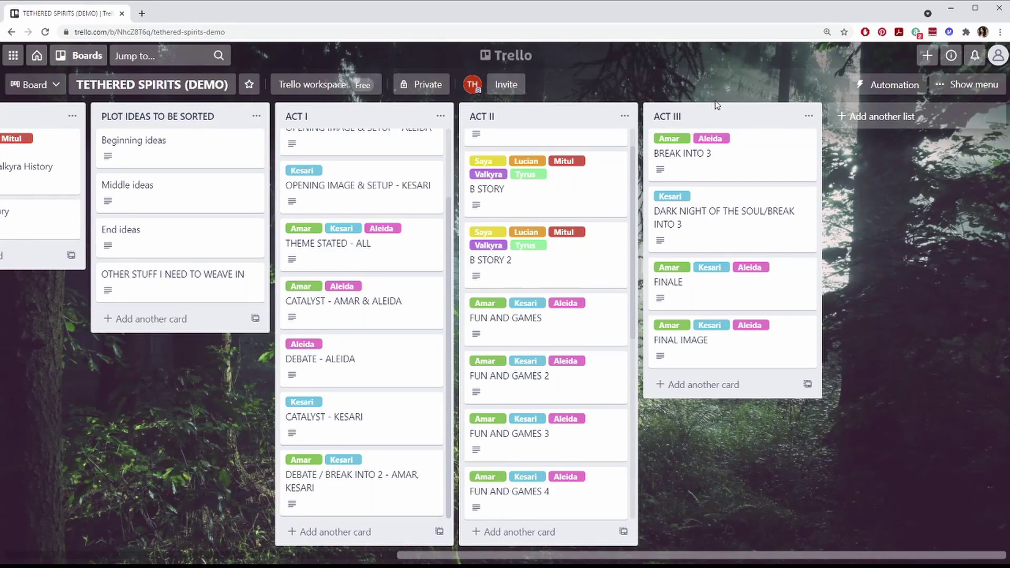
# Look through the remaining ACT II cards and read the chapter notes on the BAD GUYS CLOSE IN card, closing it
pyautogui.scroll(-4, 526, 432)
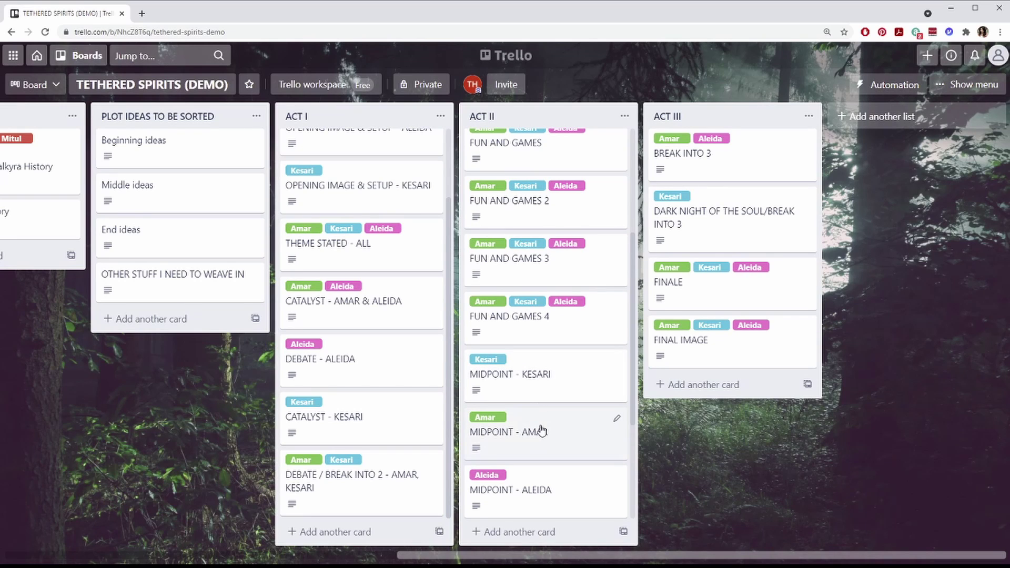
pyautogui.scroll(-2, 542, 431)
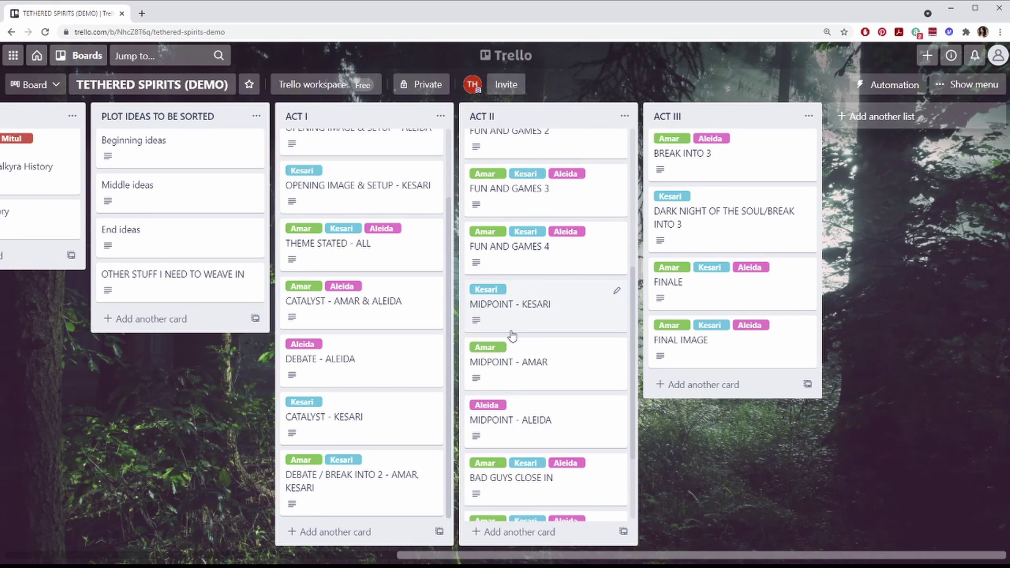
pyautogui.scroll(-3, 514, 334)
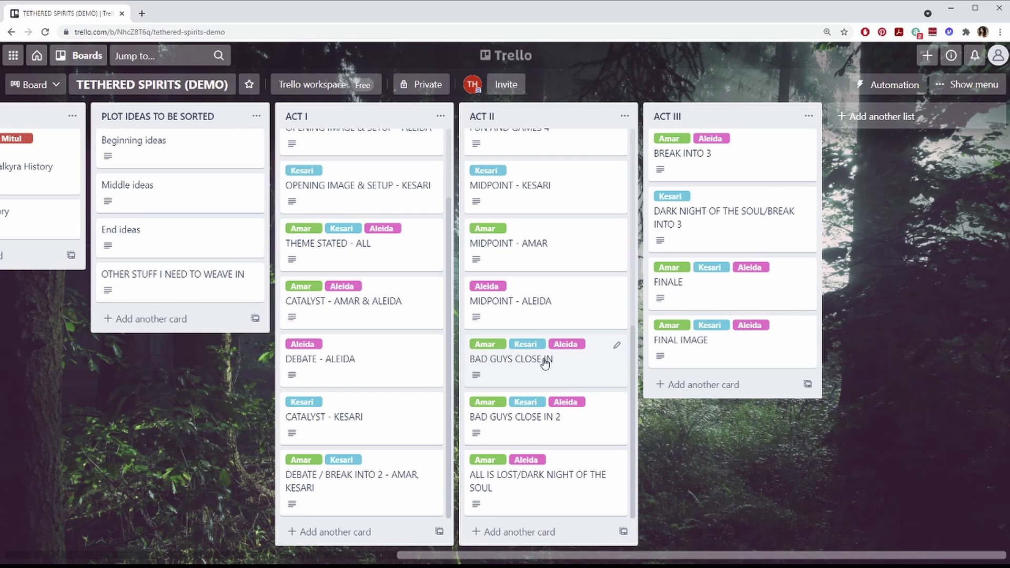
pyautogui.click(543, 371)
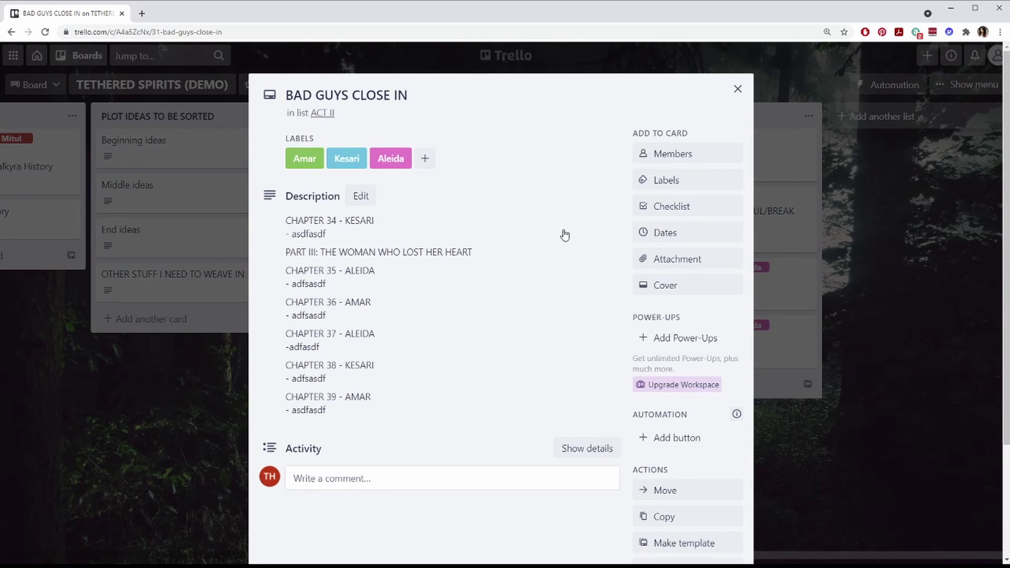
pyautogui.press('Escape')
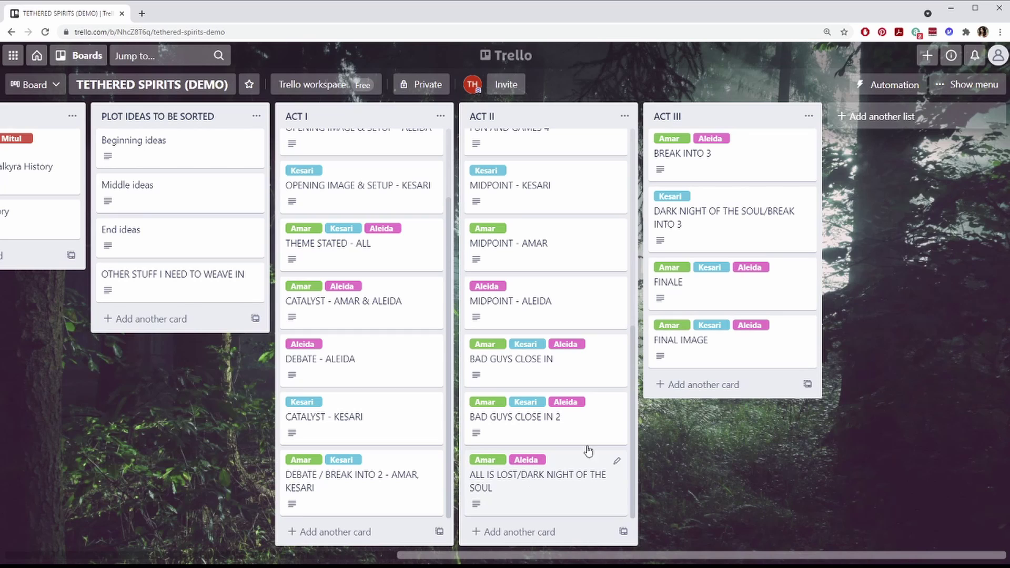
# Open the FINALE card in ACT III and read its description with the finale beats and chapter notes
pyautogui.scroll(1, 534, 483)
pyautogui.scroll(-1, 534, 482)
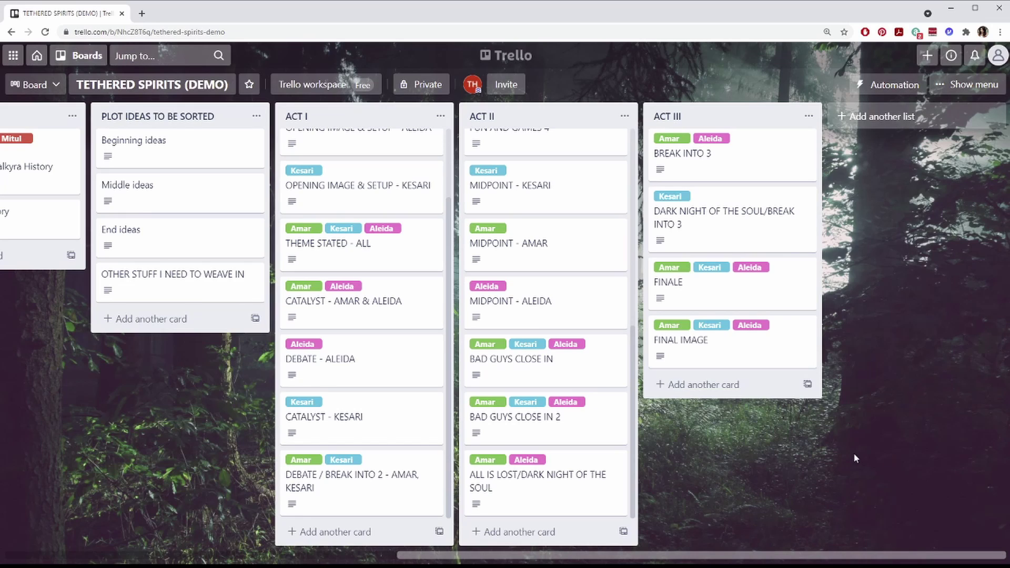
pyautogui.click(751, 292)
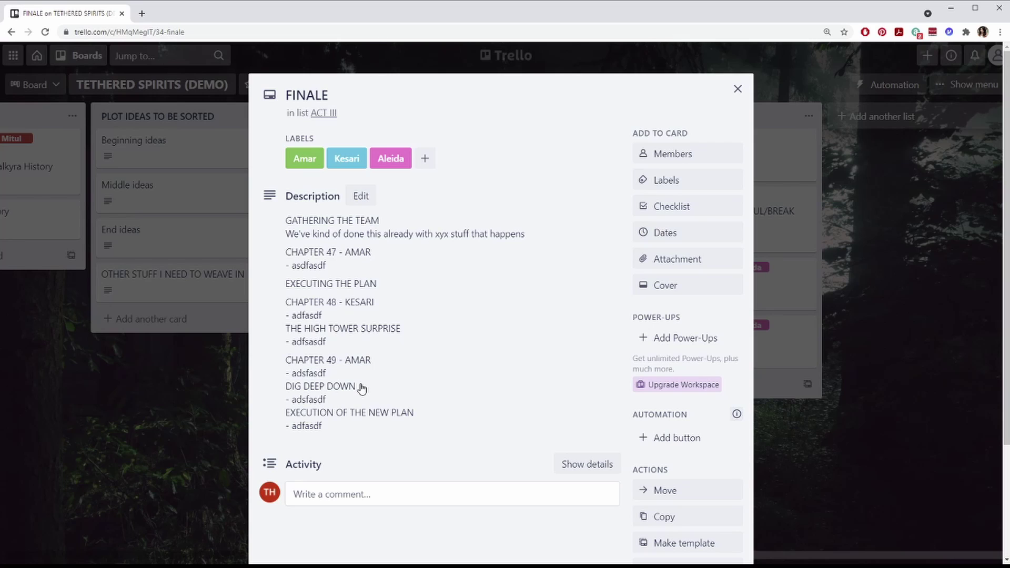
pyautogui.scroll(-1, 370, 412)
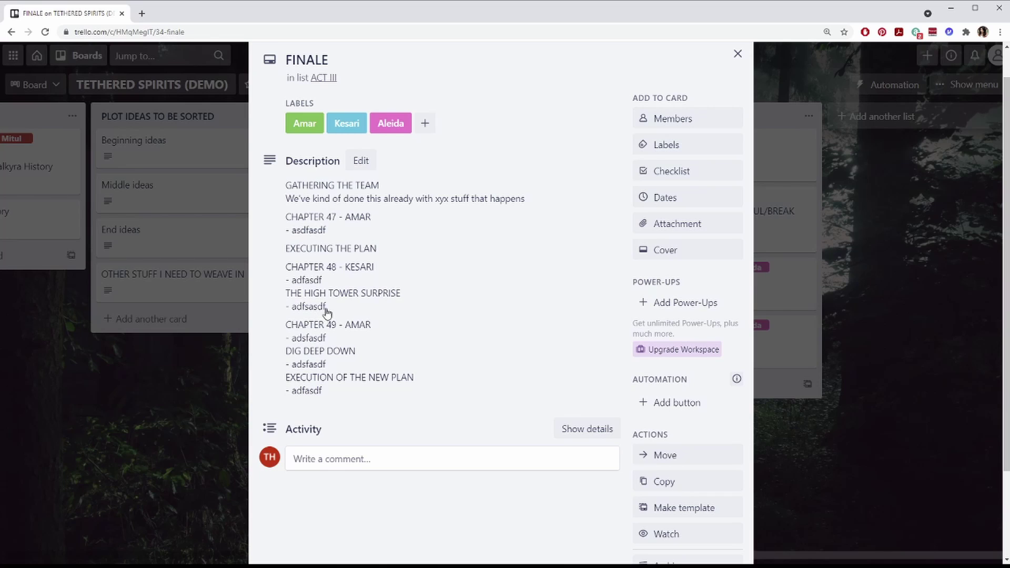
# Close the FINALE card and read the chapter notes on the FINAL IMAGE card in ACT III, closing it
pyautogui.press('Escape')
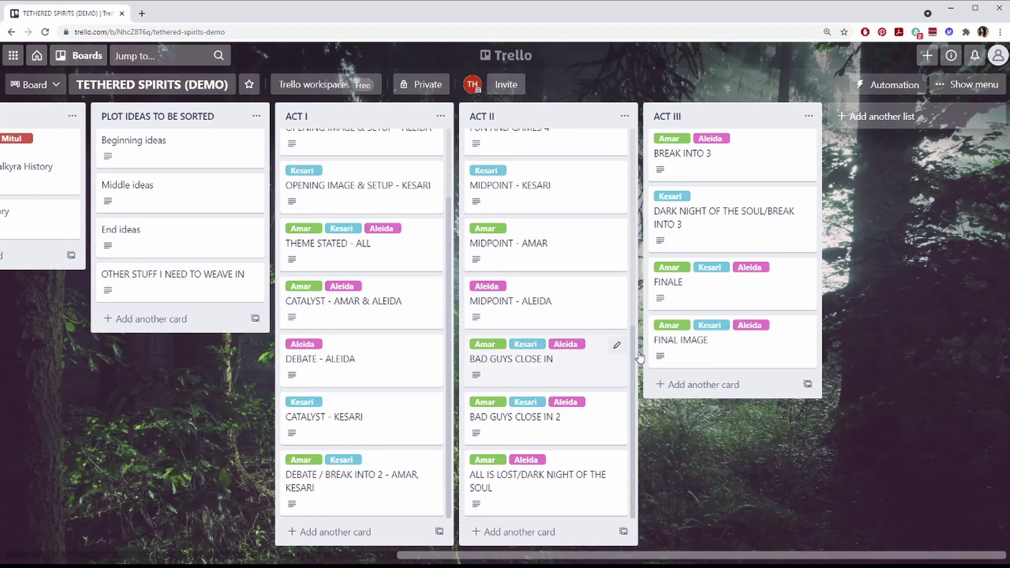
pyautogui.click(718, 358)
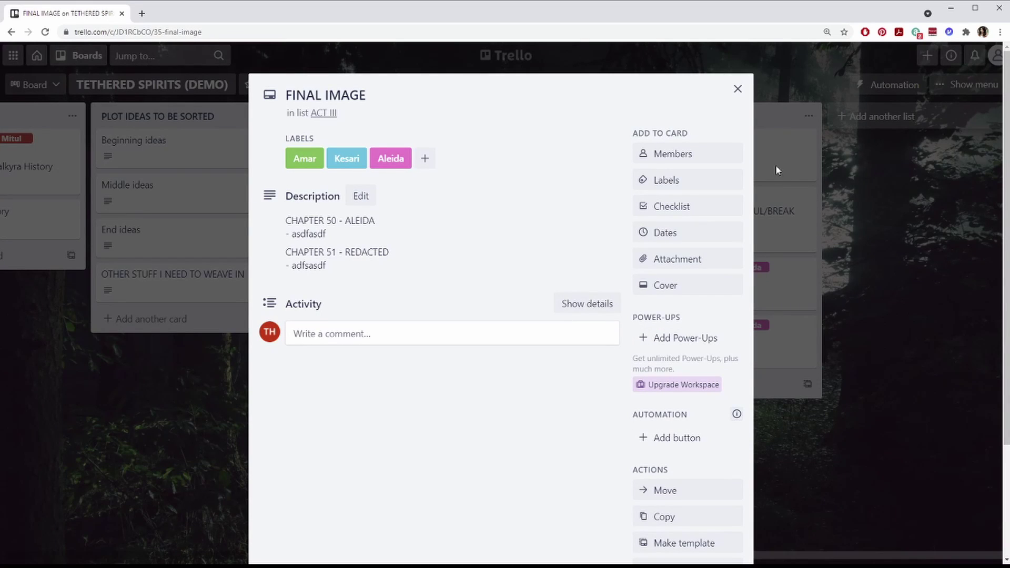
pyautogui.click(737, 90)
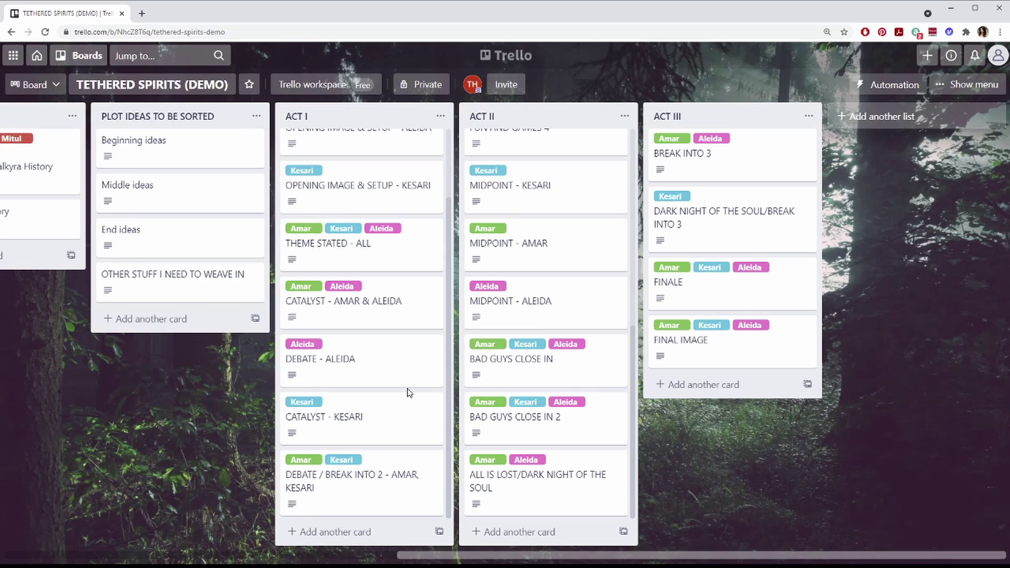
# Try August 27, 2021 as the due date of ACT I's OPENING IMAGE & SETUP - AMAR card, but remove its due date and save the card
pyautogui.scroll(3, 409, 392)
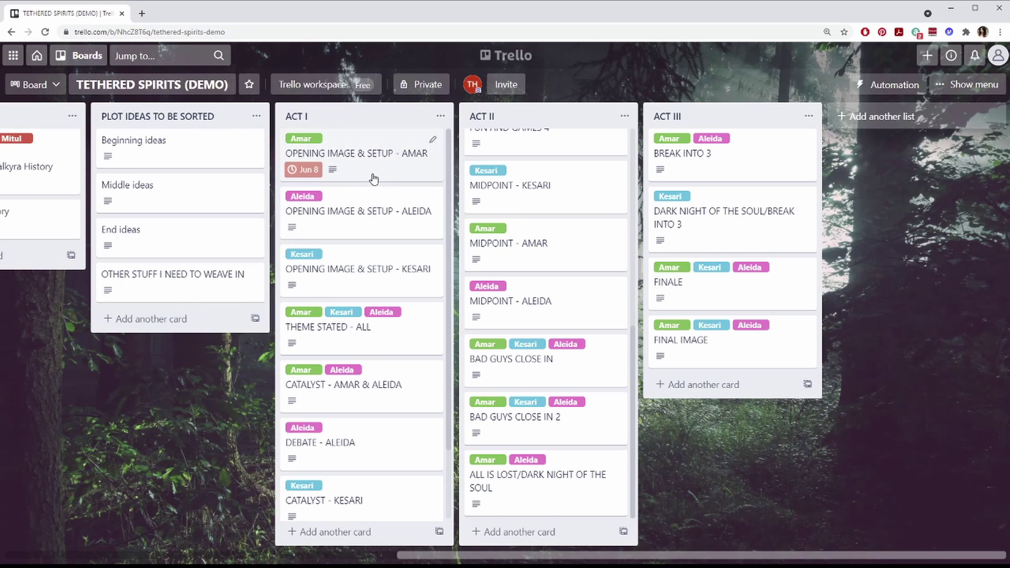
pyautogui.click(433, 140)
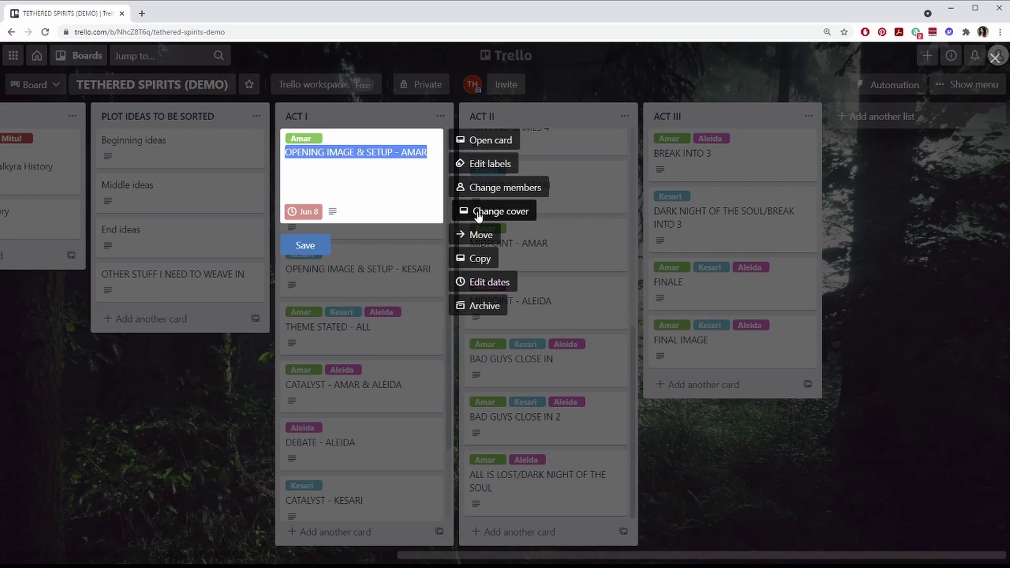
pyautogui.click(483, 283)
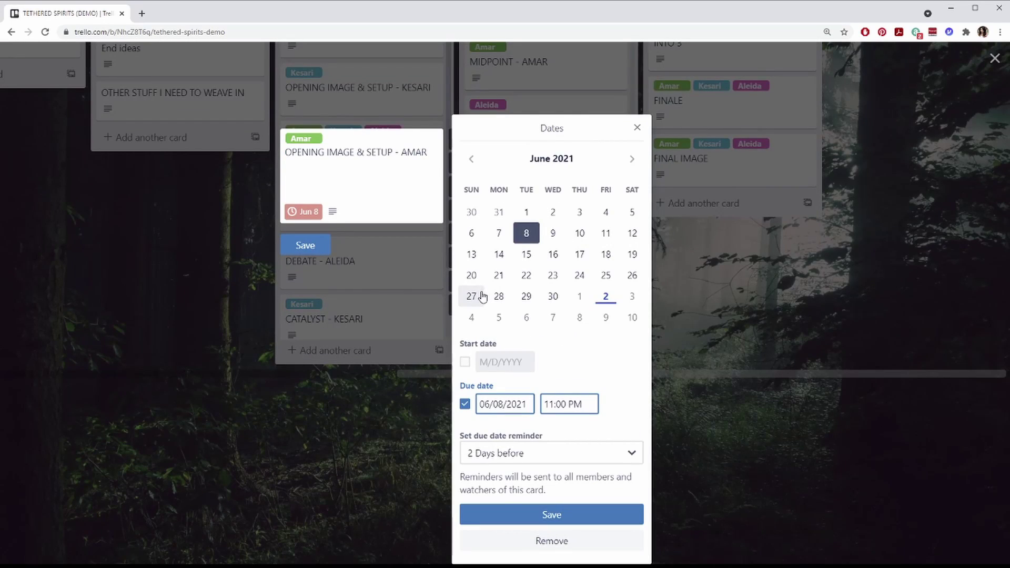
pyautogui.click(632, 160)
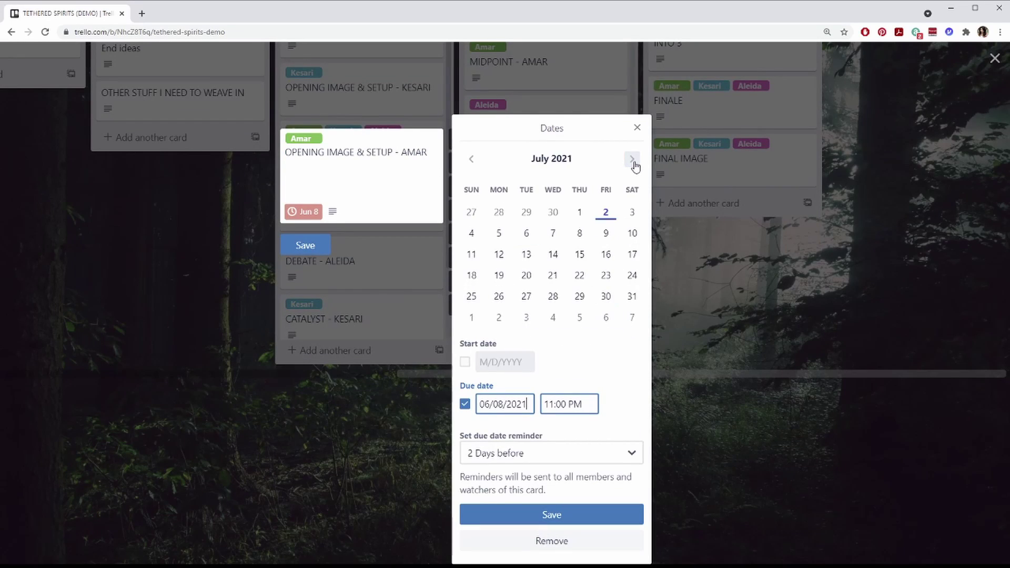
pyautogui.click(632, 160)
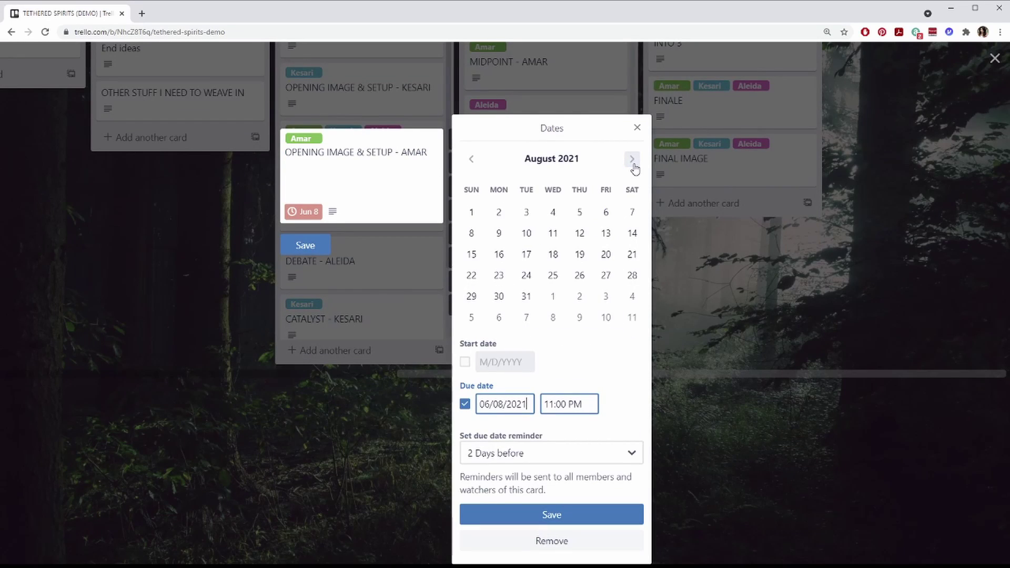
pyautogui.click(605, 276)
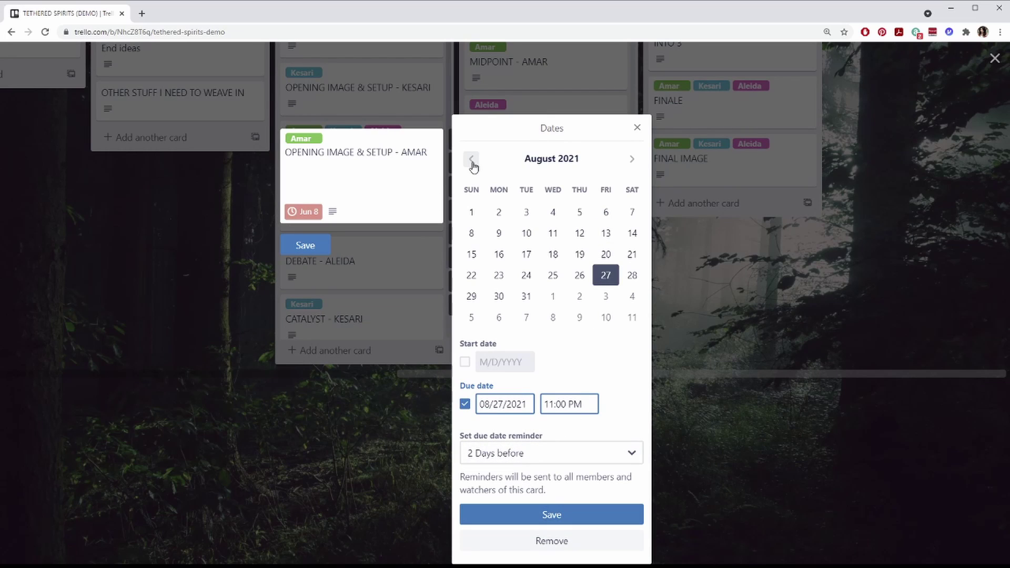
pyautogui.click(551, 545)
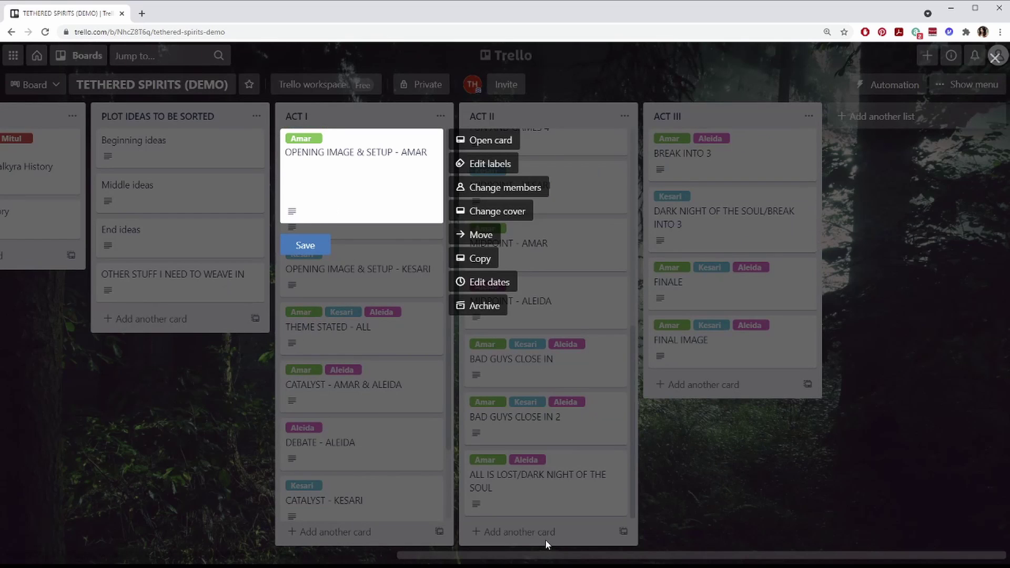
pyautogui.click(306, 248)
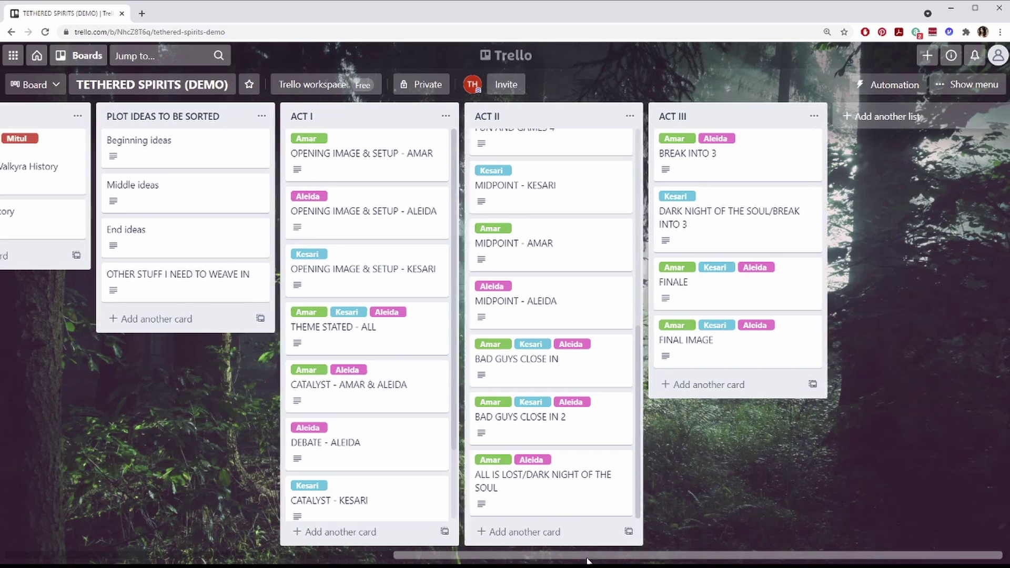
# Reorder the Worldbuilding list by moving ATREA to the first place and KAVORA directly above SHAVHALLA
pyautogui.moveTo(591, 556); pyautogui.dragTo(201, 554)
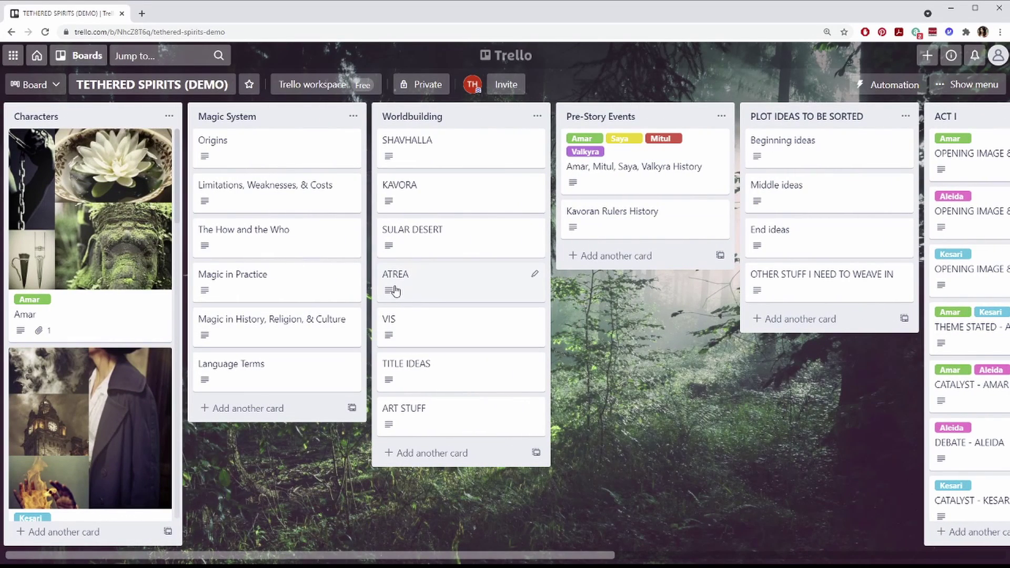
pyautogui.moveTo(398, 290); pyautogui.dragTo(396, 153)
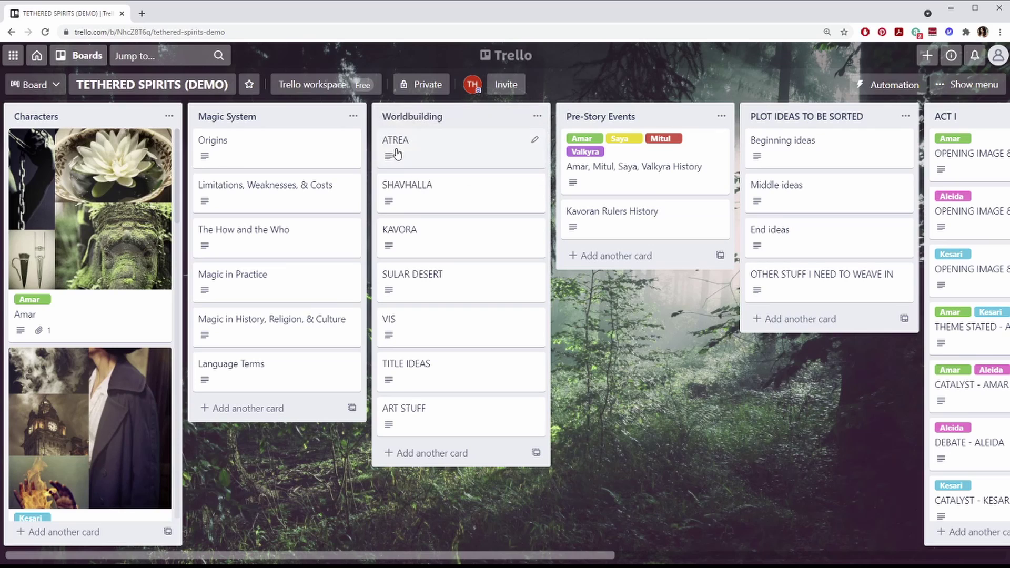
pyautogui.moveTo(403, 245)
pyautogui.mouseDown()
pyautogui.moveTo(402, 193)
pyautogui.moveTo(405, 203)
pyautogui.mouseUp()
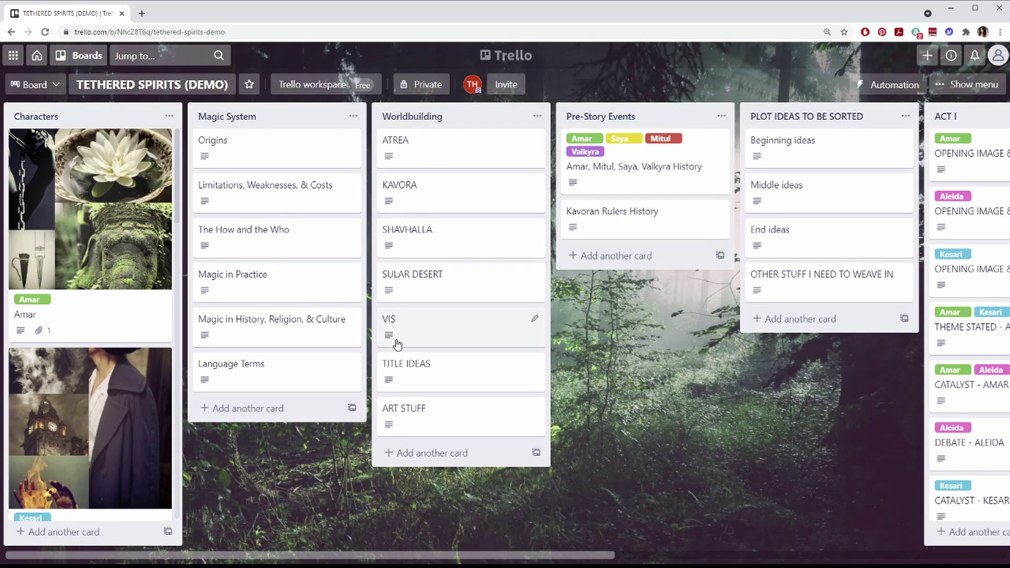